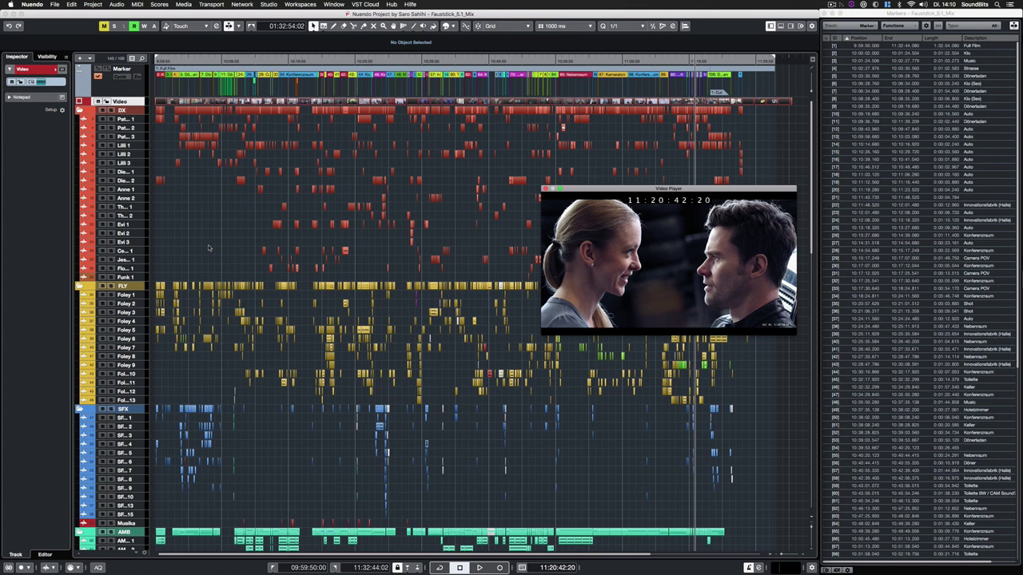
# Step: Collapse the DX, FLY, SFX and AMB folder tracks to expose the MX music tracks
pyautogui.click(80, 110)
pyautogui.click(80, 118)
pyautogui.click(79, 127)
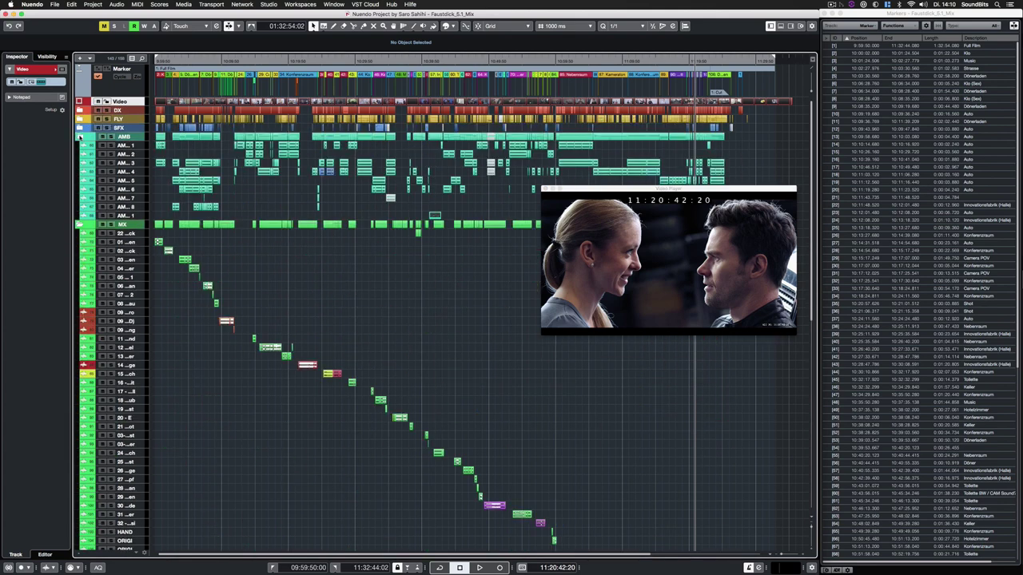
pyautogui.click(79, 136)
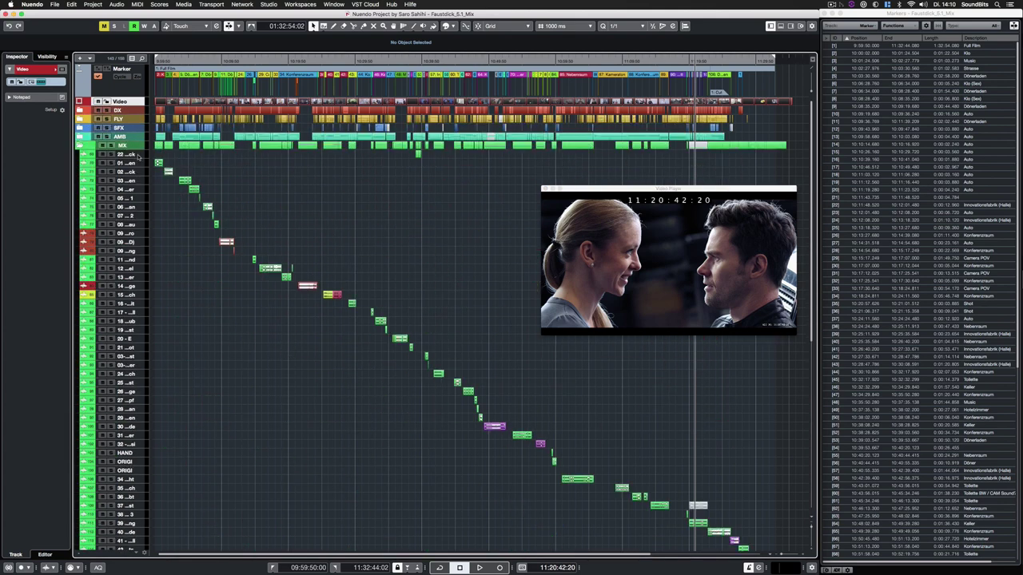
# Step: Select the 22 - Faustdick music track, then show the project's marker list
pyautogui.click(136, 155)
pyautogui.scroll(-5, 197, 379)
pyautogui.scroll(6, 212, 395)
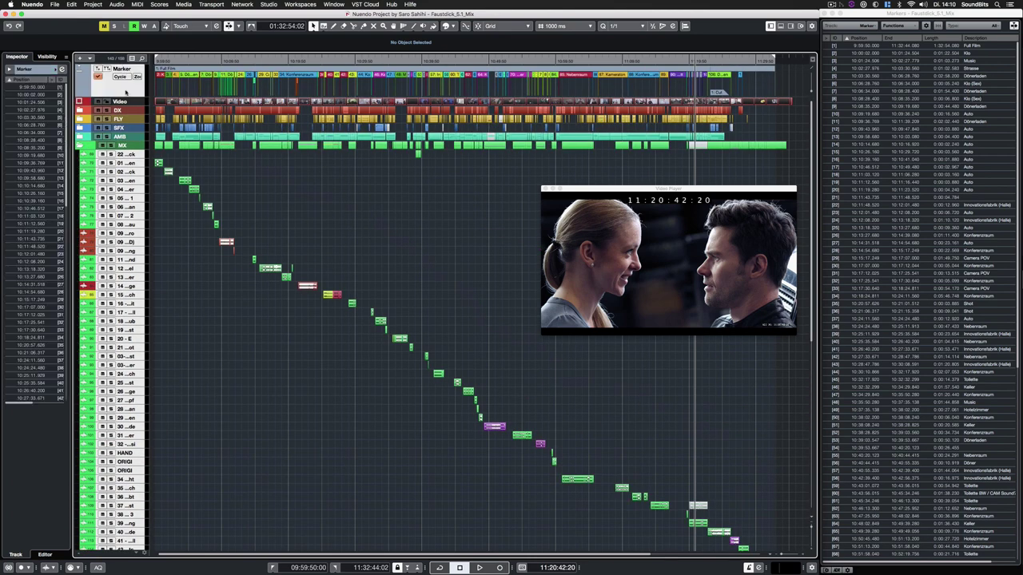
pyautogui.click(128, 74)
# Step: Set up a cue sheet export from left to right locator, semicolon-separated, in HH:MM:SS:FF
pyautogui.click(53, 5)
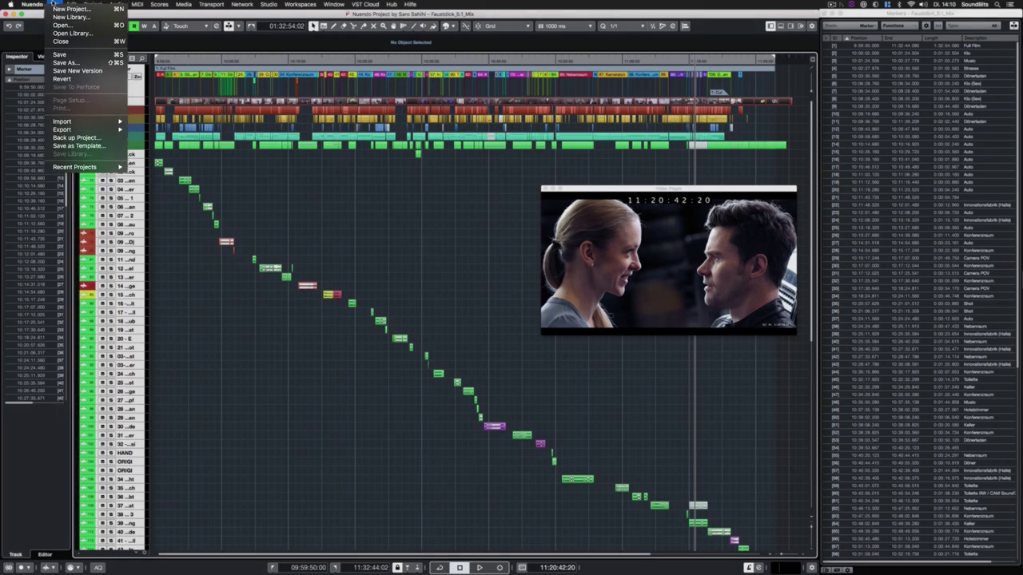
pyautogui.moveTo(84, 130)
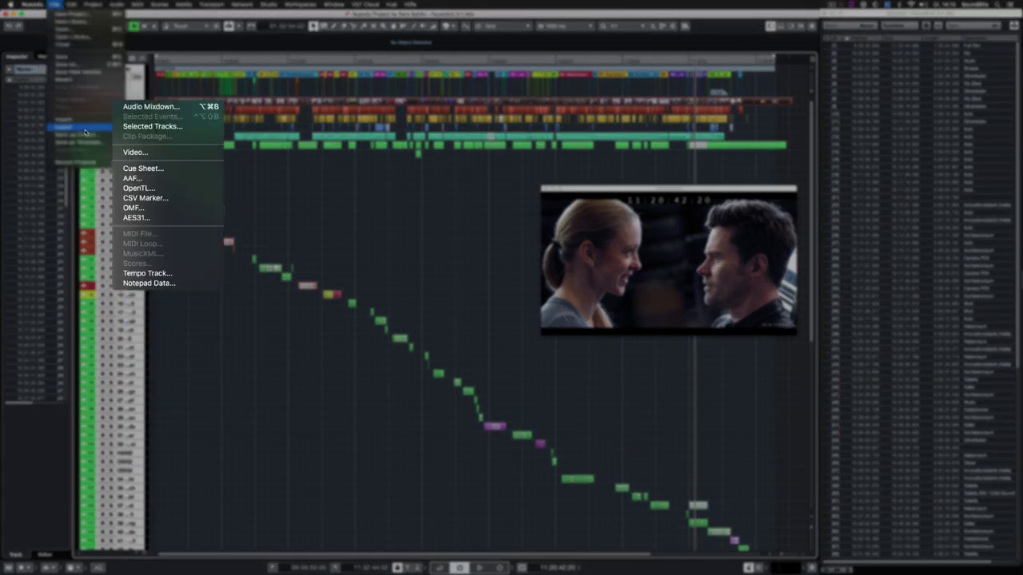
pyautogui.click(139, 169)
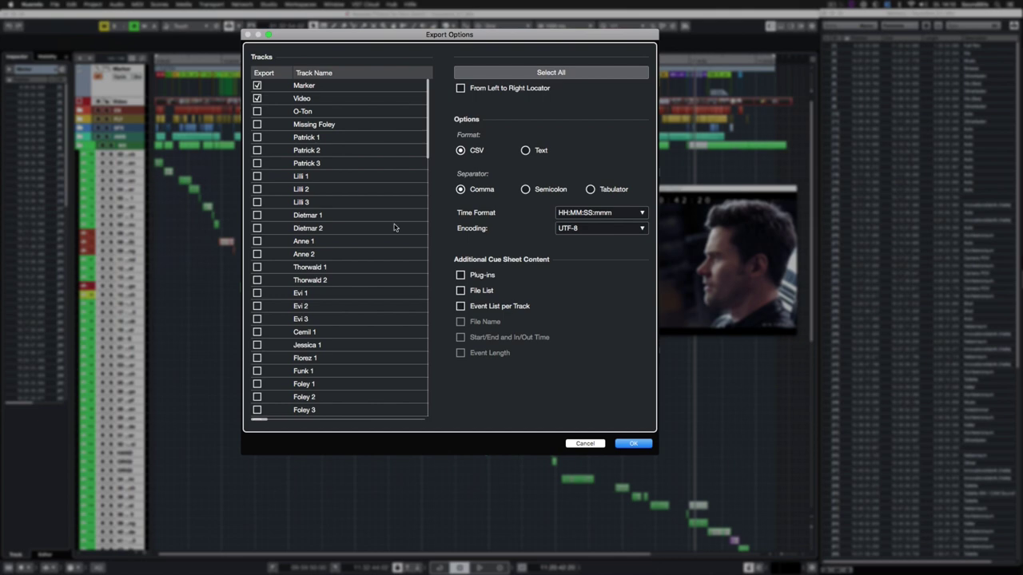
pyautogui.scroll(-10, 394, 228)
pyautogui.scroll(-6, 297, 191)
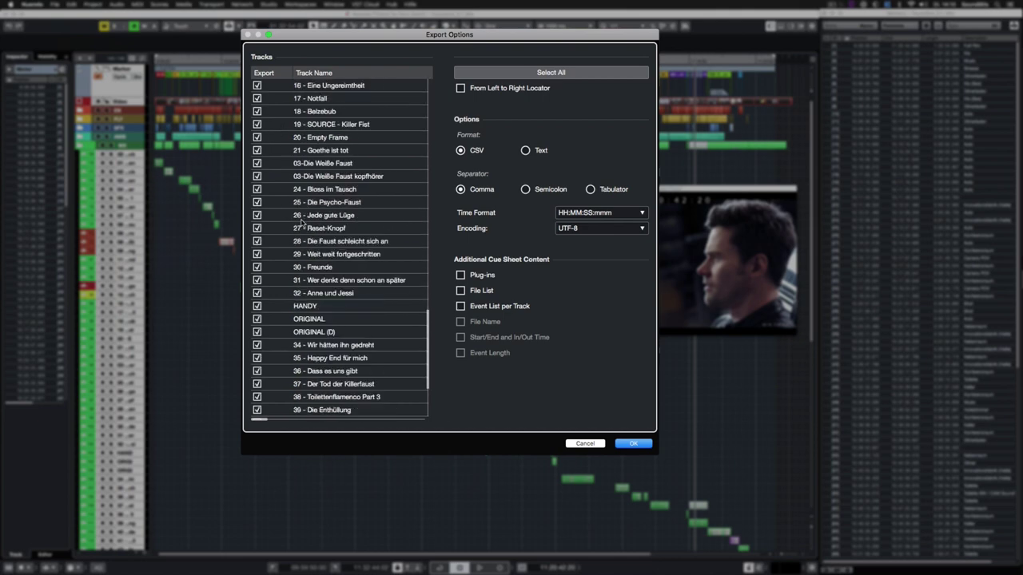
pyautogui.scroll(10, 302, 227)
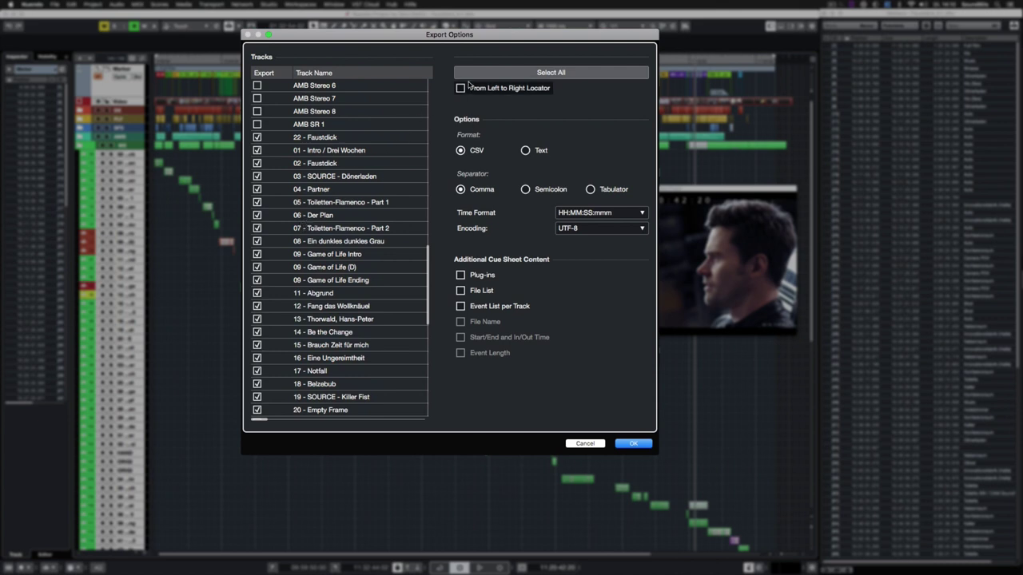
pyautogui.click(509, 89)
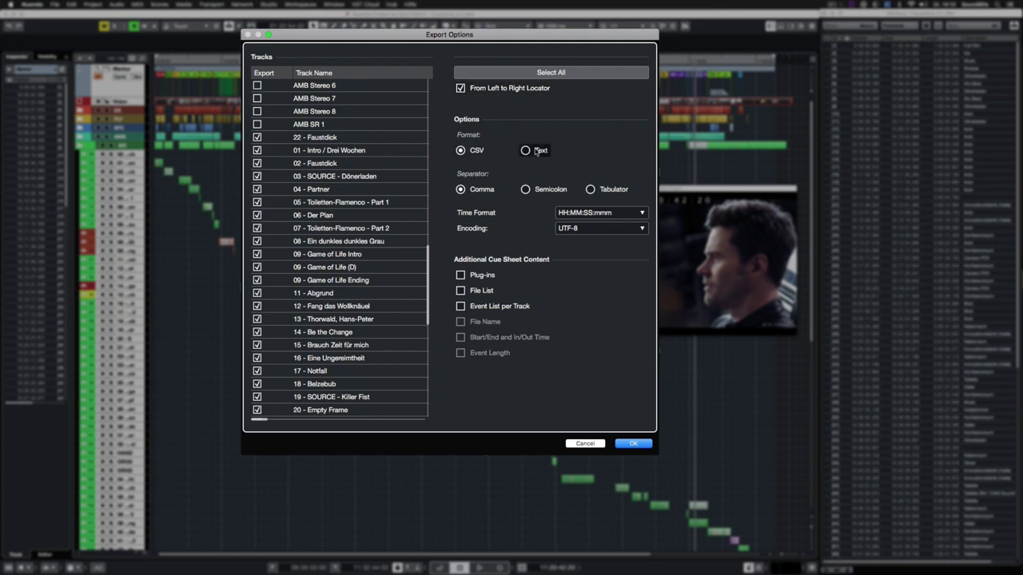
pyautogui.click(527, 189)
pyautogui.click(597, 213)
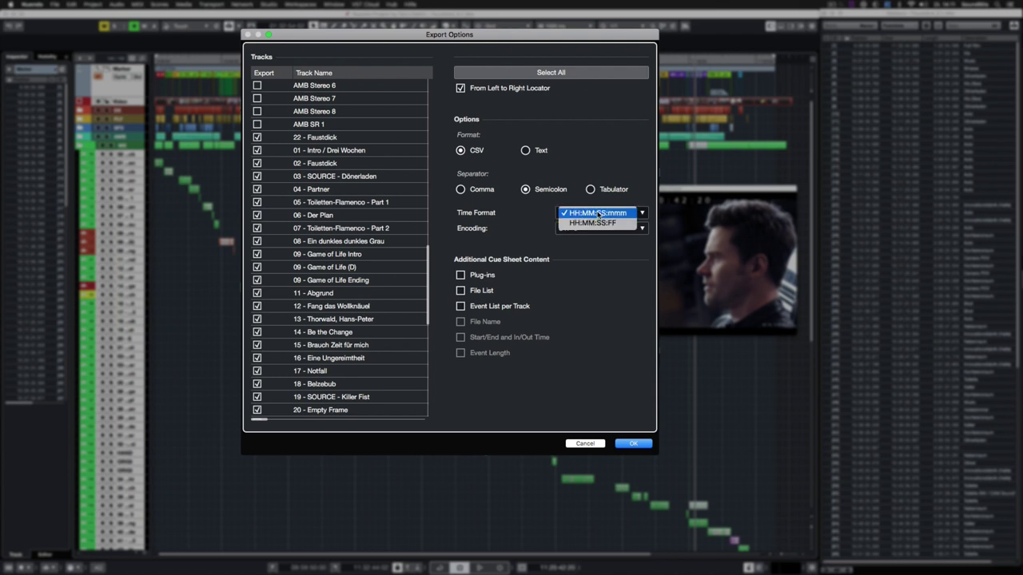
pyautogui.click(600, 224)
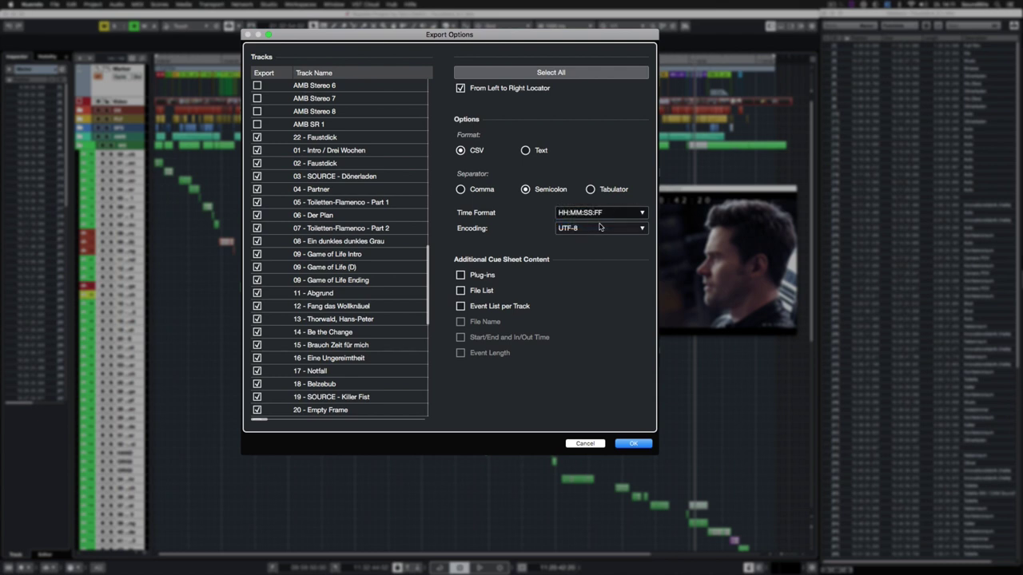
# Step: Include plug-ins, per-track event lists, file names, start/end/in/out times and lengths, and confirm
pyautogui.click(477, 275)
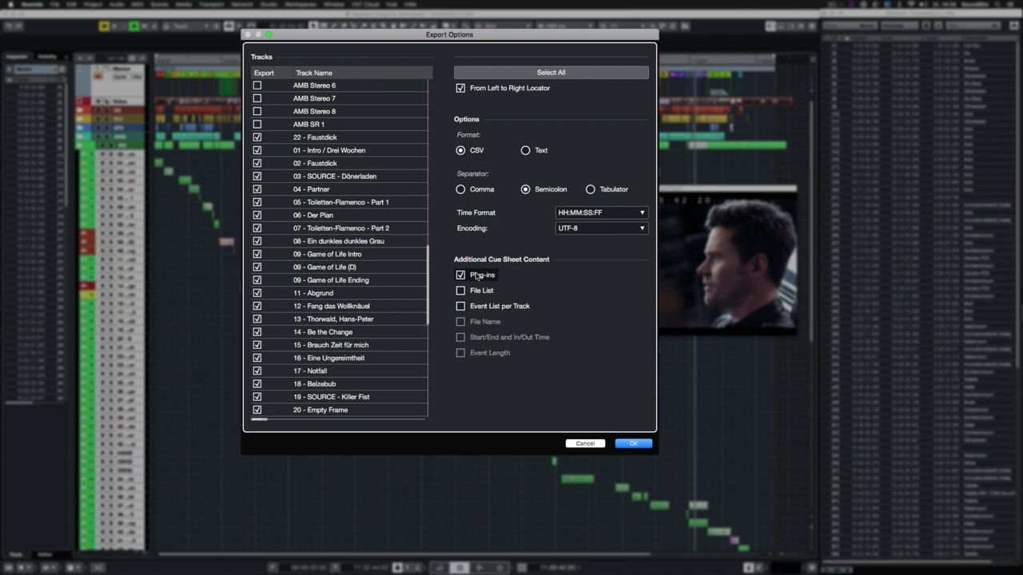
pyautogui.click(460, 306)
pyautogui.click(482, 322)
pyautogui.click(482, 337)
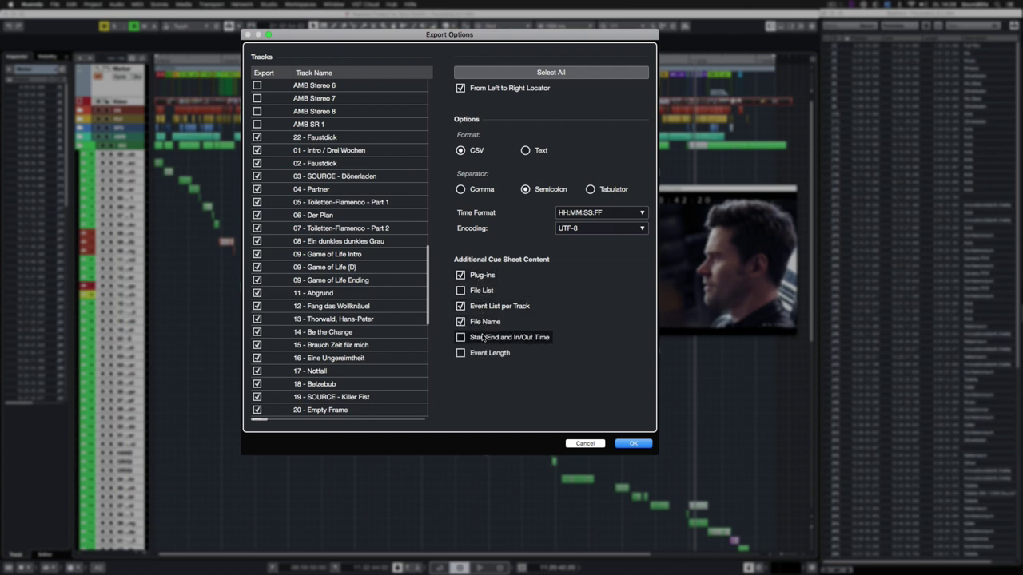
pyautogui.click(483, 353)
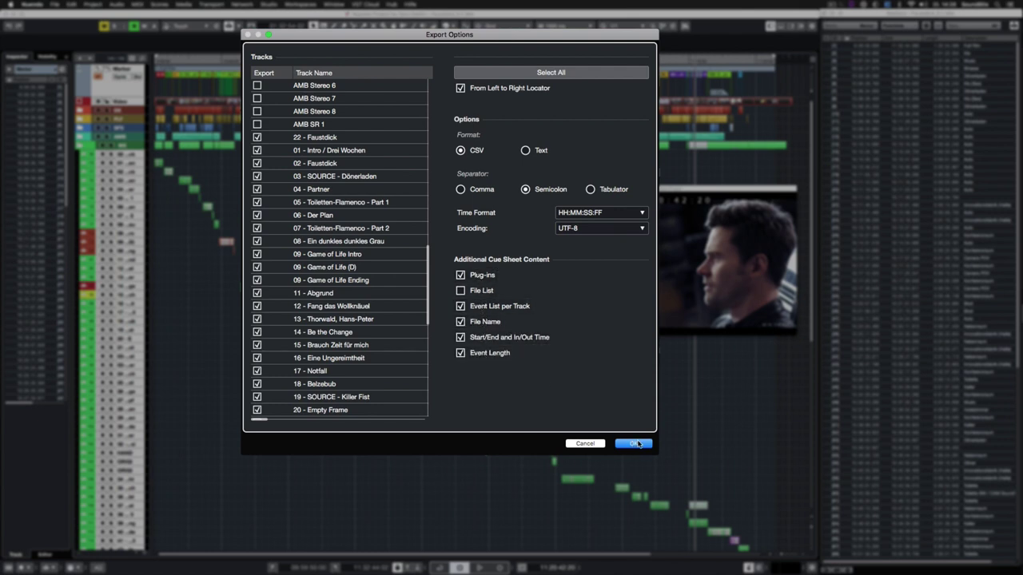
pyautogui.click(634, 443)
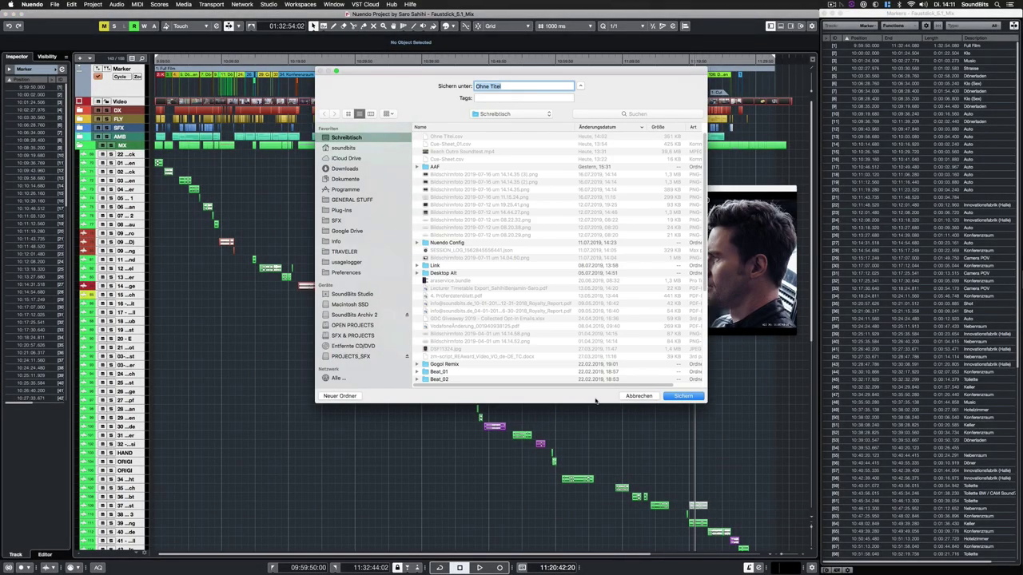
# Step: Save the cue sheet as Faustdick_Marker and scroll through its project info, plug-ins, track events and markers
pyautogui.write('Faustdick_Marker')
pyautogui.click(683, 395)
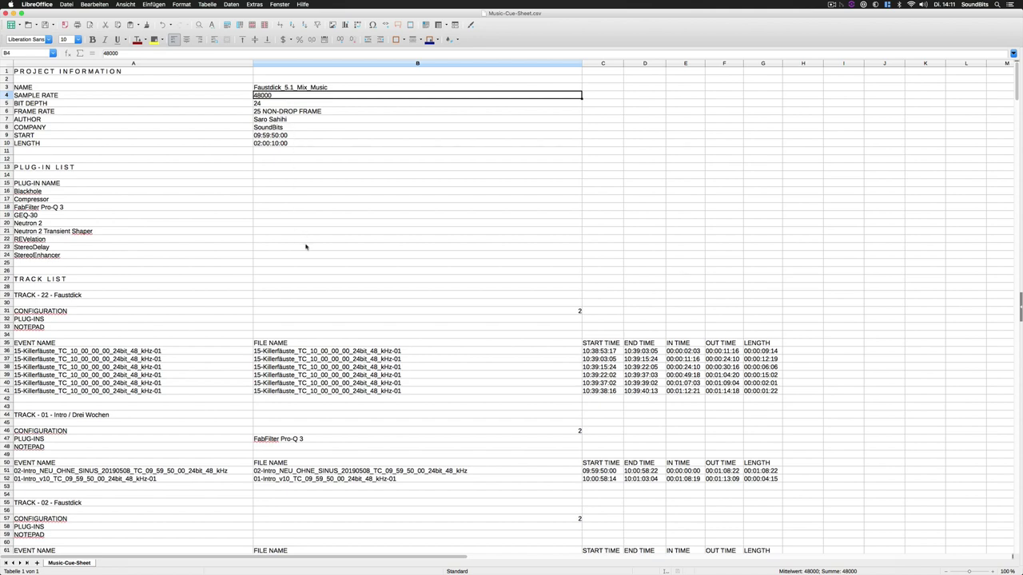
pyautogui.scroll(-2, 412, 345)
pyautogui.scroll(-5, 417, 347)
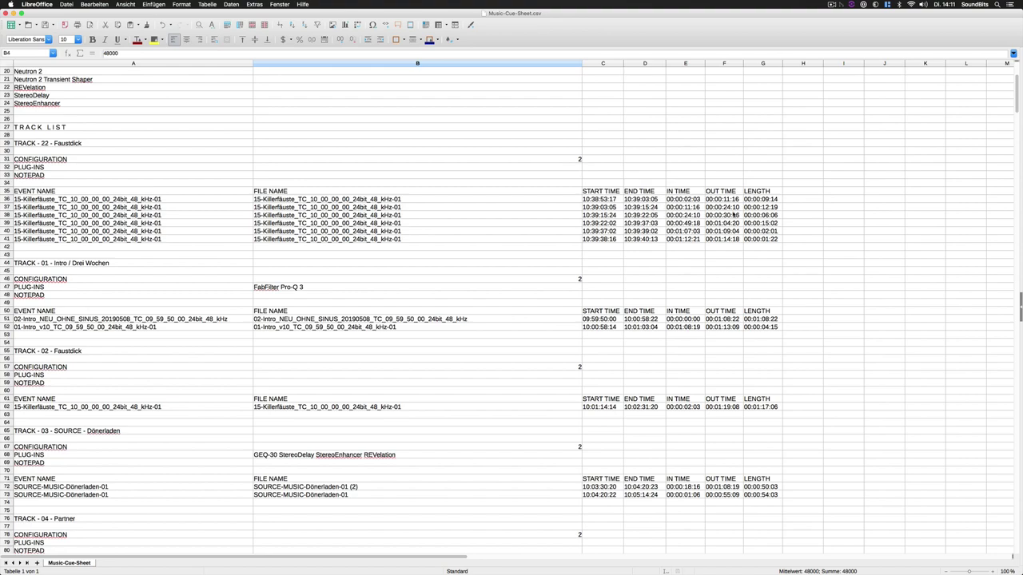
pyautogui.scroll(-20, 701, 301)
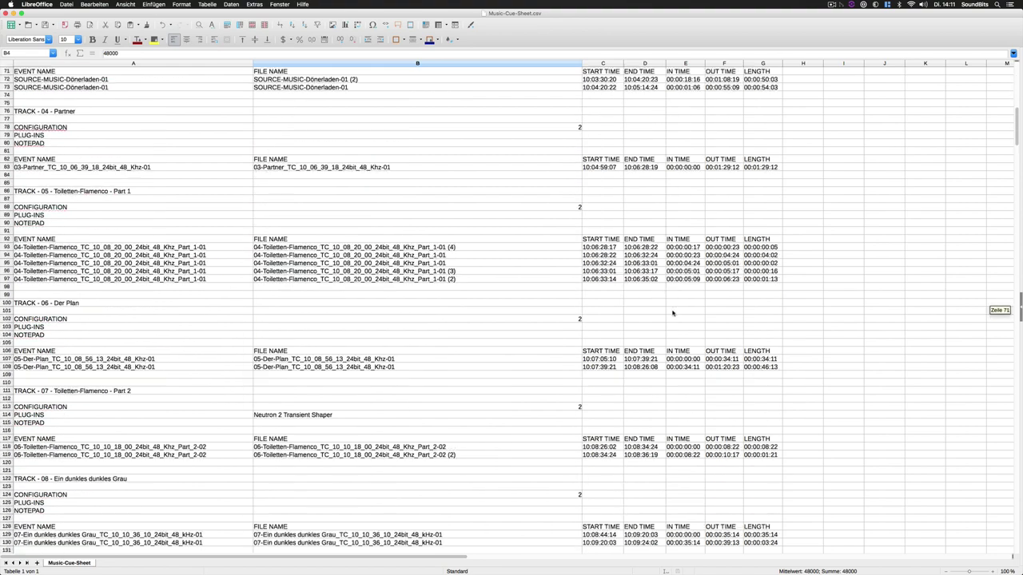
pyautogui.scroll(-20, 670, 318)
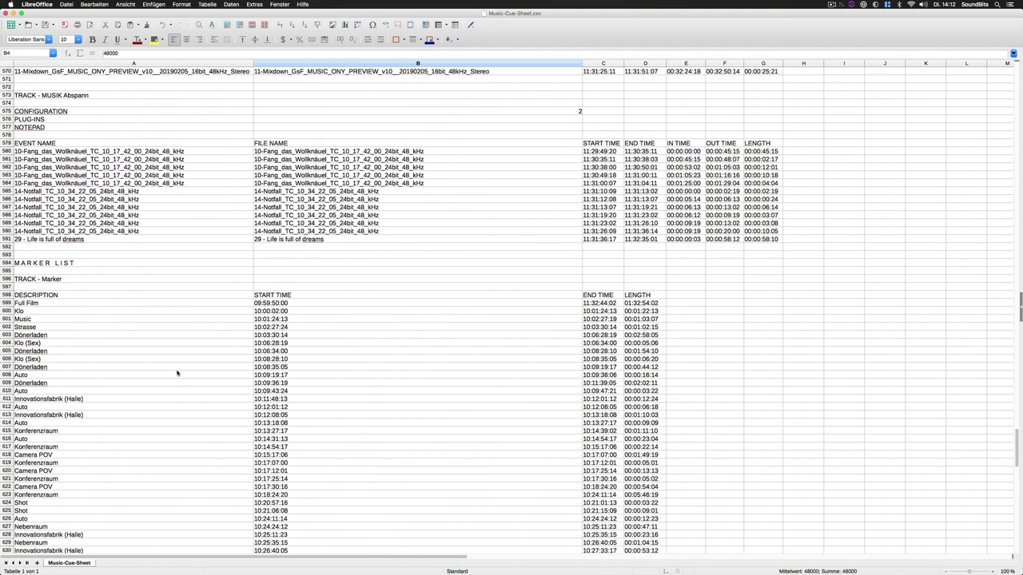
pyautogui.scroll(-20, 178, 373)
pyautogui.scroll(-7, 215, 335)
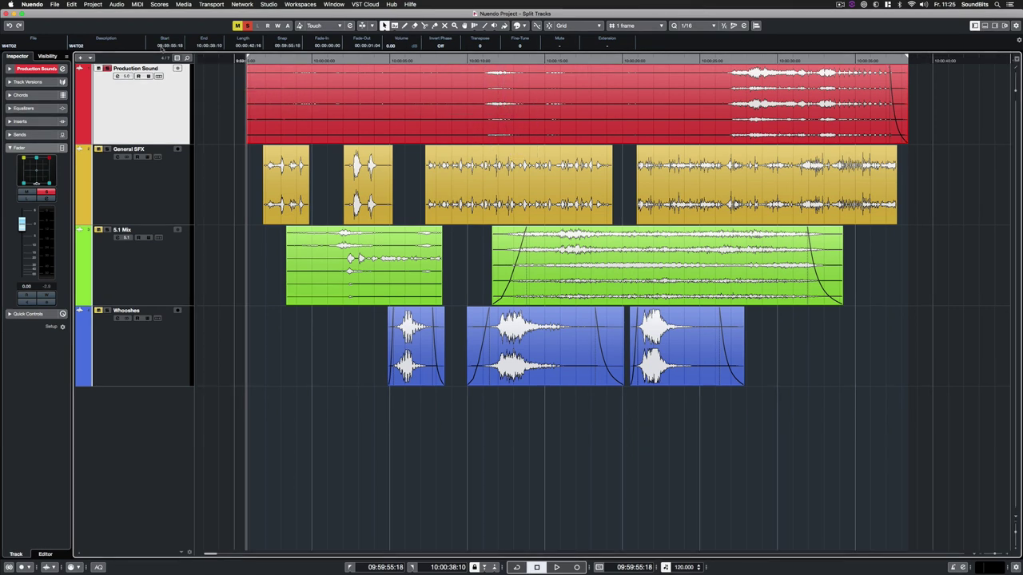
# Step: Extract only the Boom channel with track-info naming, adding the split file on lanes and to the Pool
pyautogui.click(114, 5)
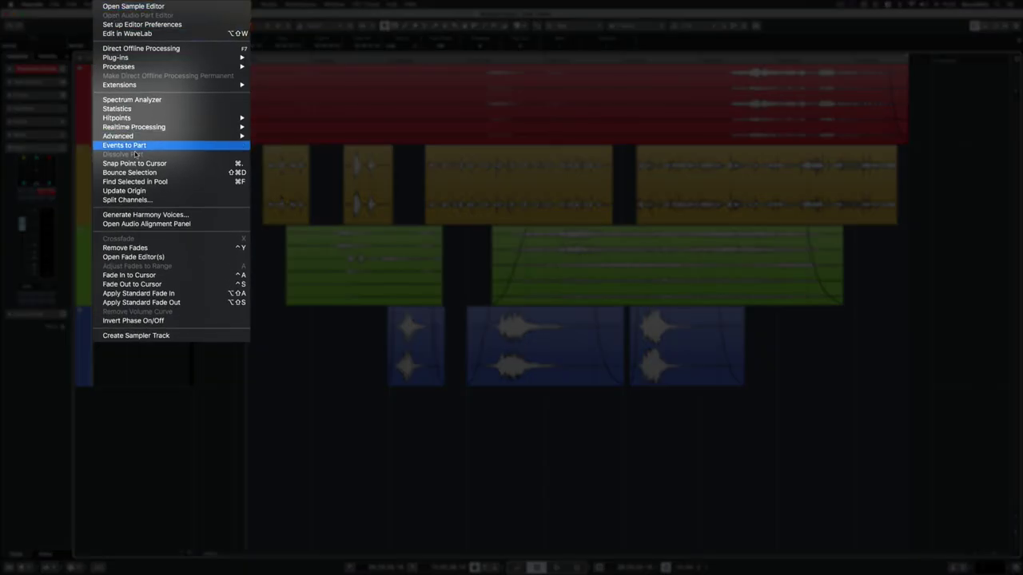
pyautogui.click(128, 200)
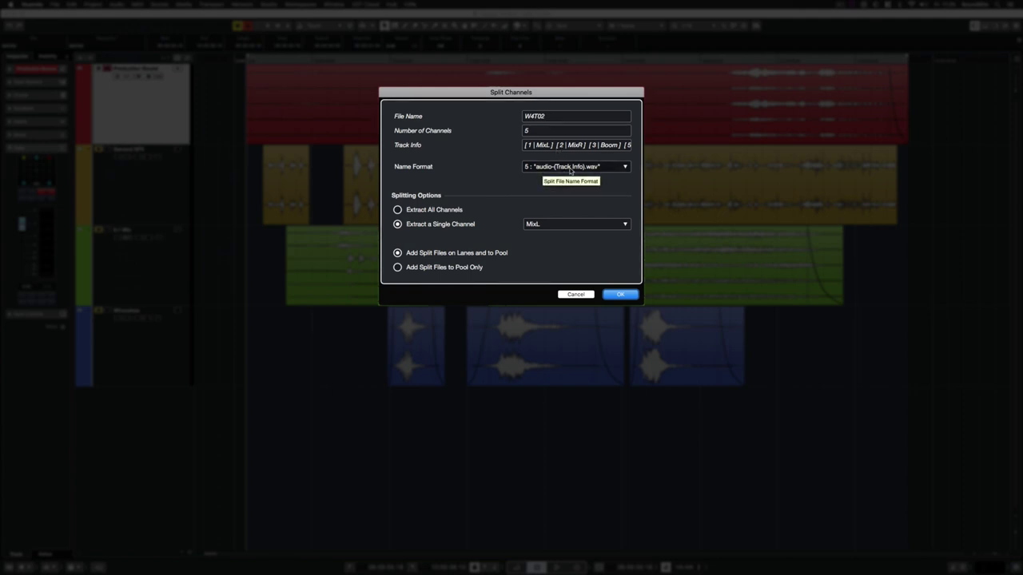
pyautogui.click(570, 167)
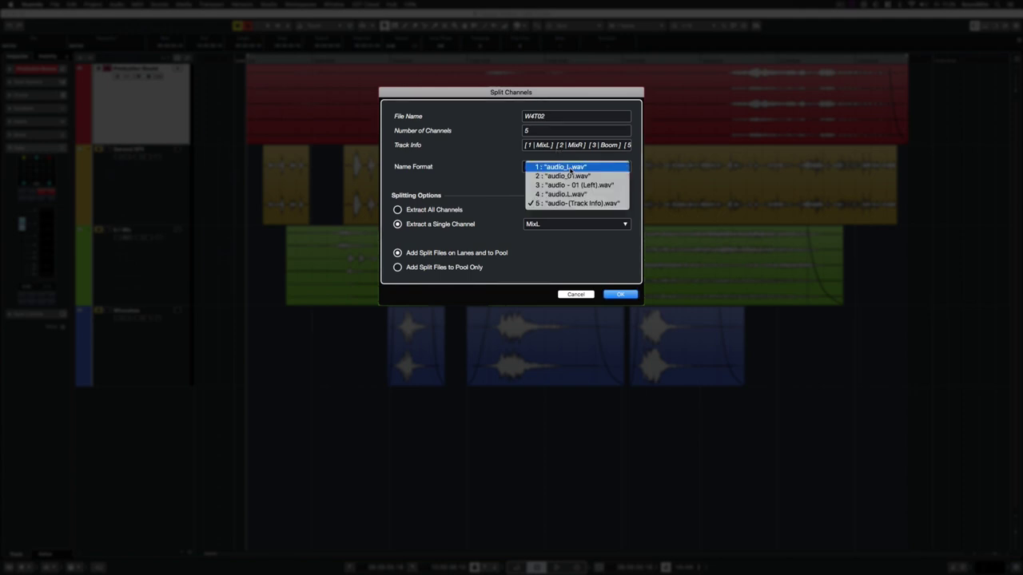
pyautogui.click(610, 204)
pyautogui.click(458, 212)
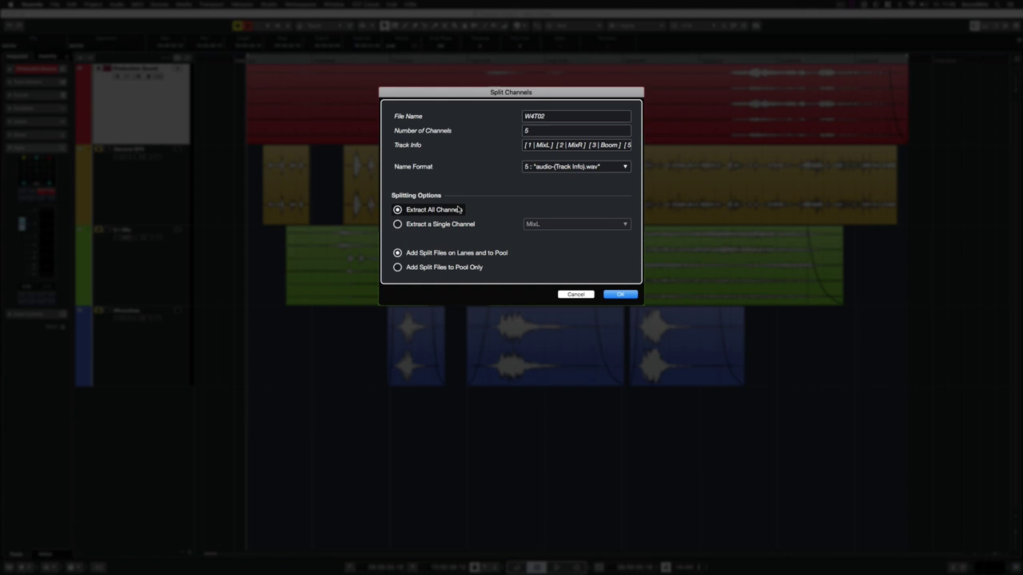
pyautogui.click(460, 228)
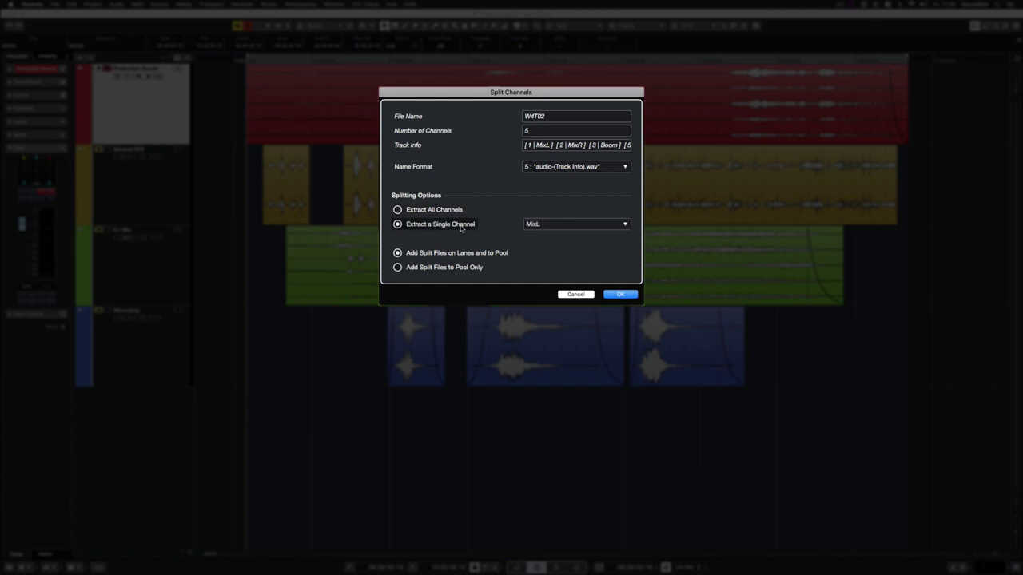
pyautogui.click(574, 226)
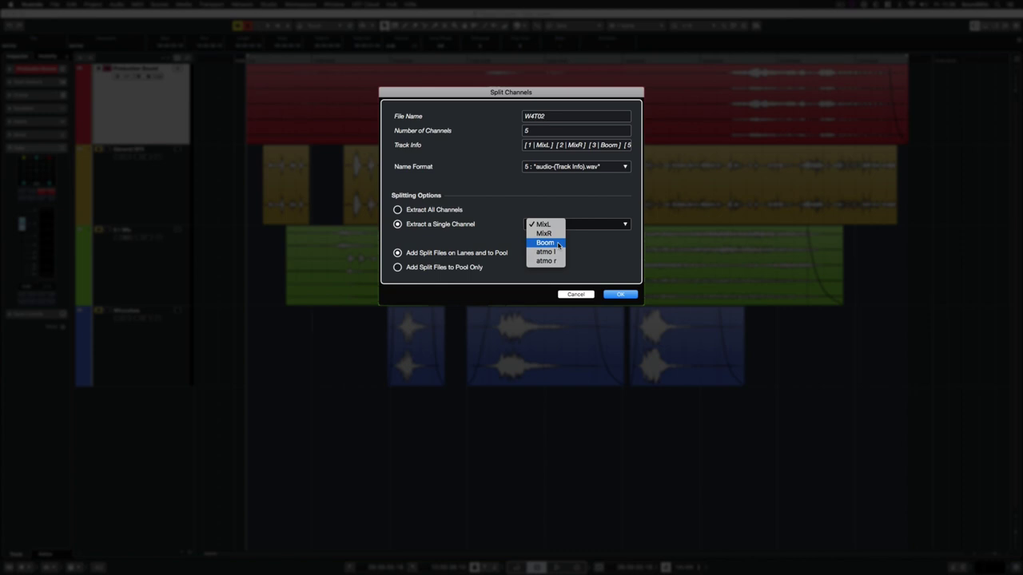
pyautogui.click(550, 242)
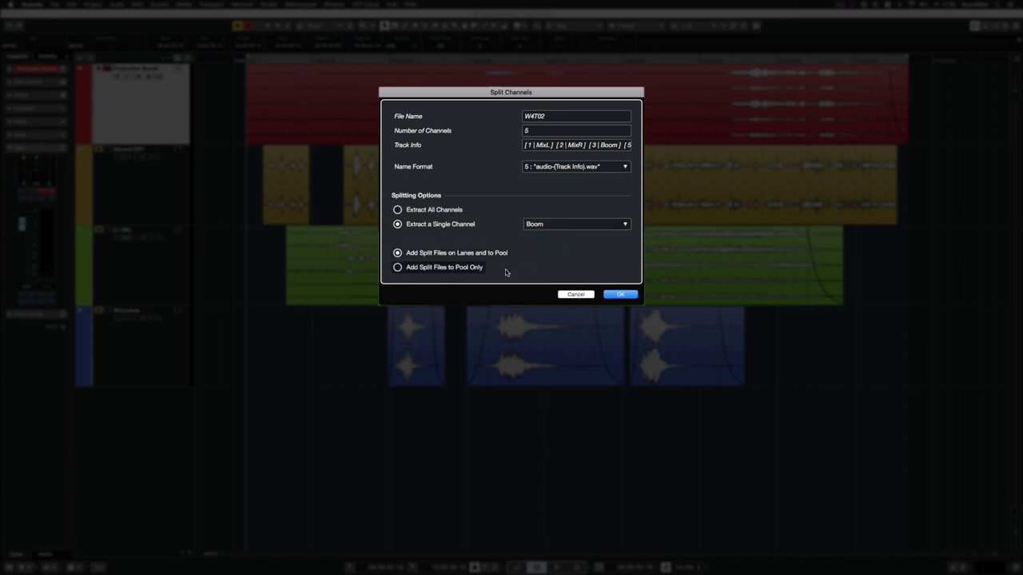
pyautogui.click(434, 271)
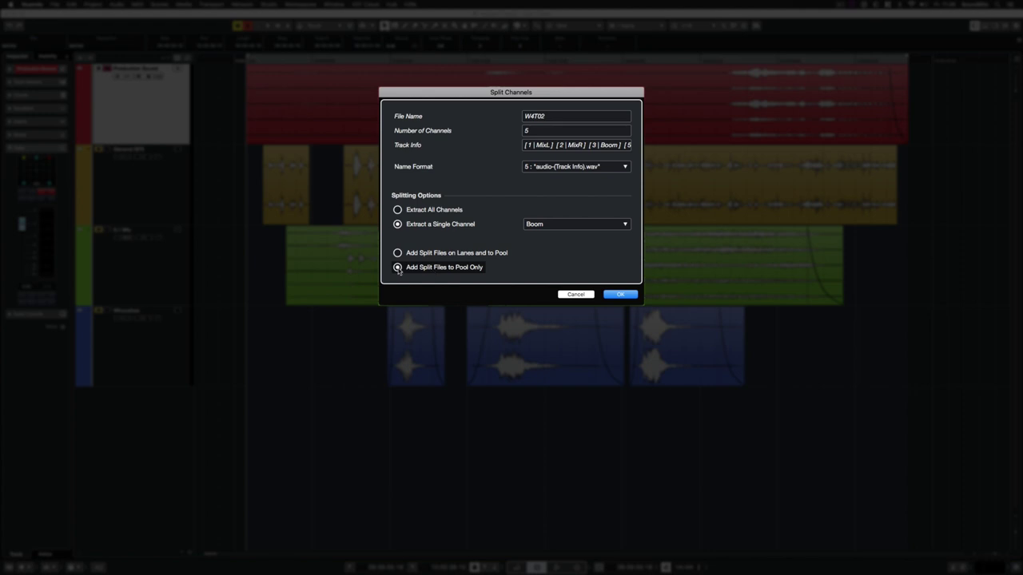
pyautogui.click(443, 254)
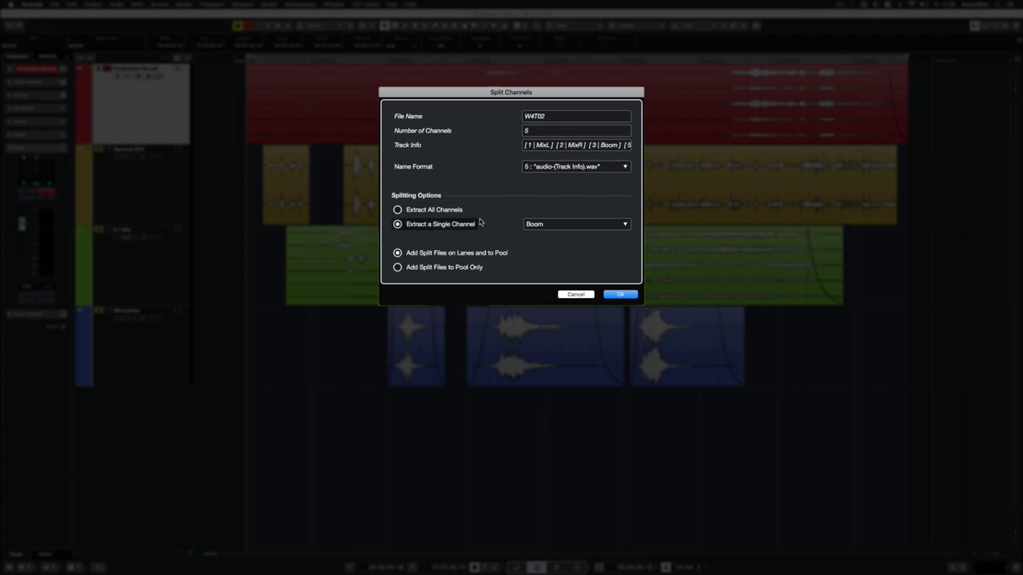
pyautogui.click(610, 294)
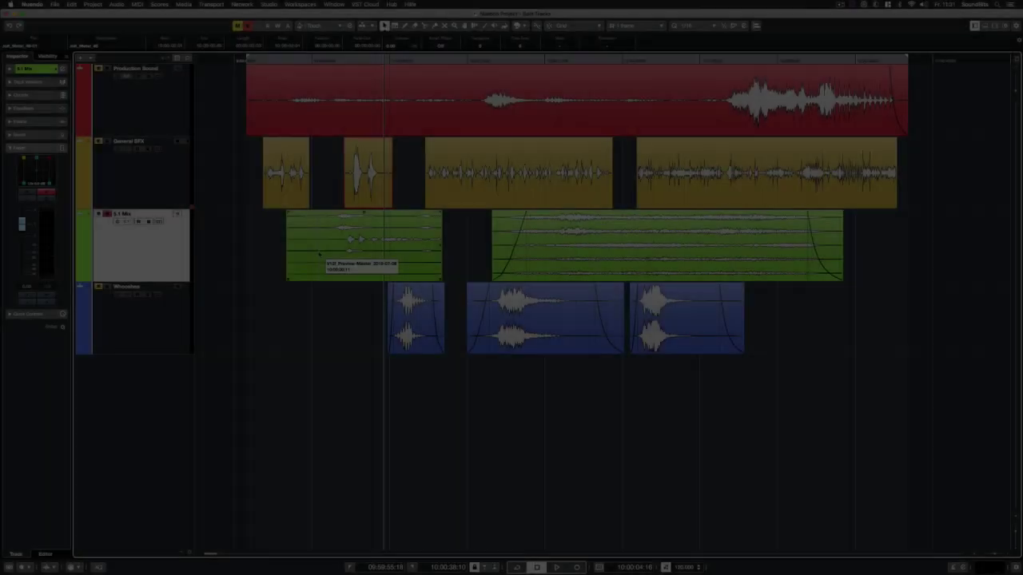
# Step: Set the locators to the first 5.1 Mix event and play it from its start, then stop
pyautogui.click(323, 242)
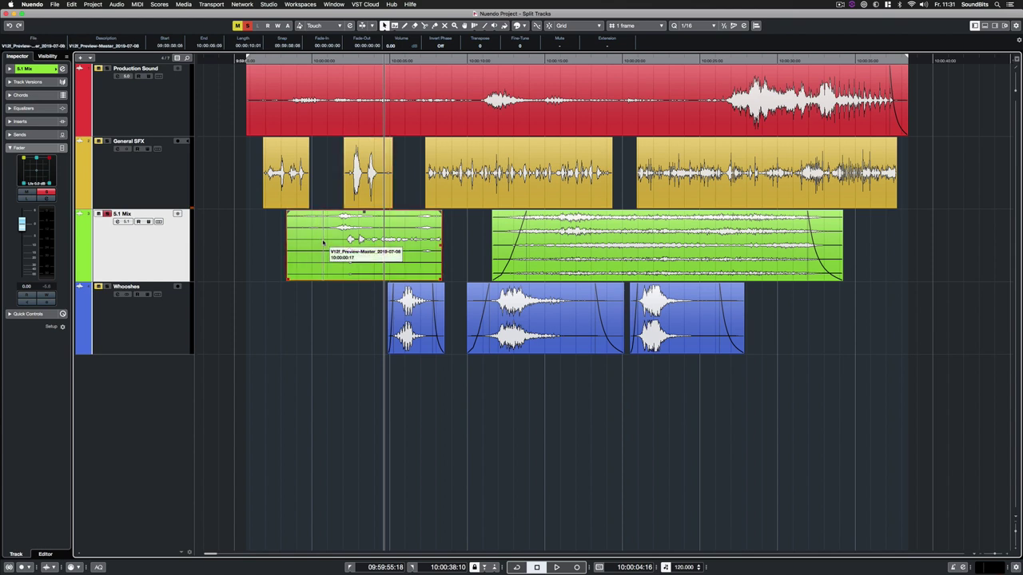
pyautogui.press('p')
pyautogui.press('l')
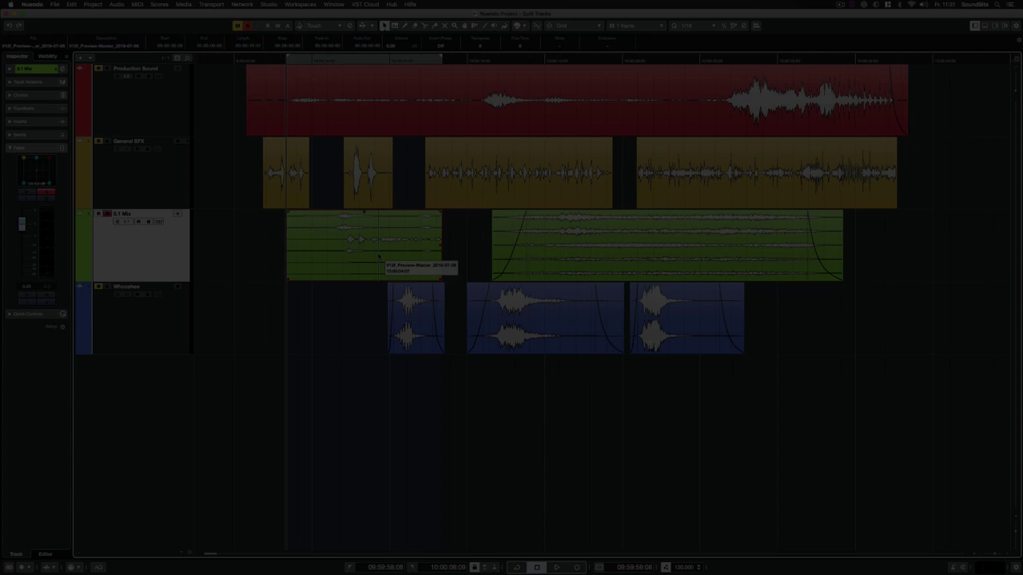
pyautogui.press('space')
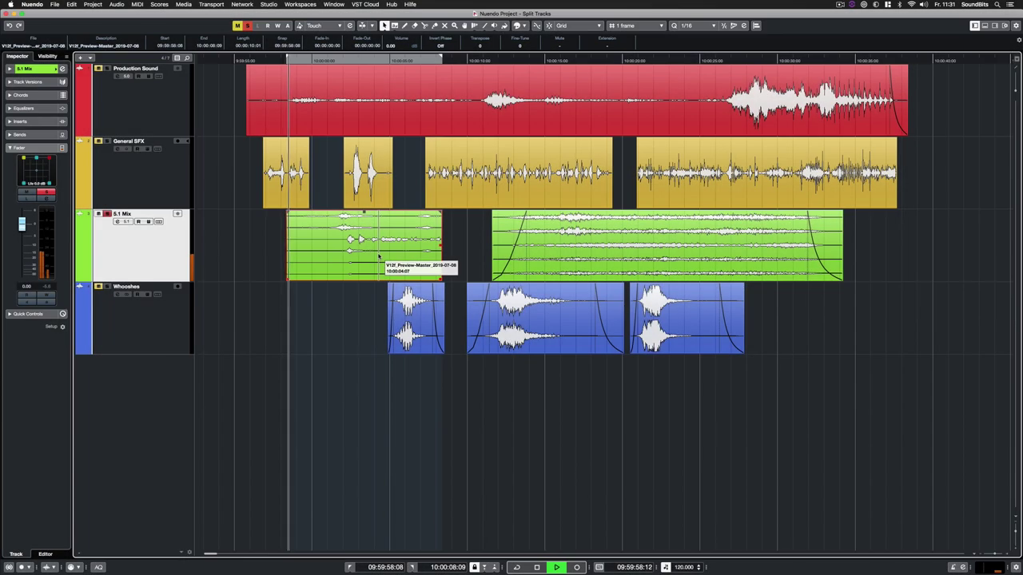
pyautogui.click(423, 263)
pyautogui.press('space')
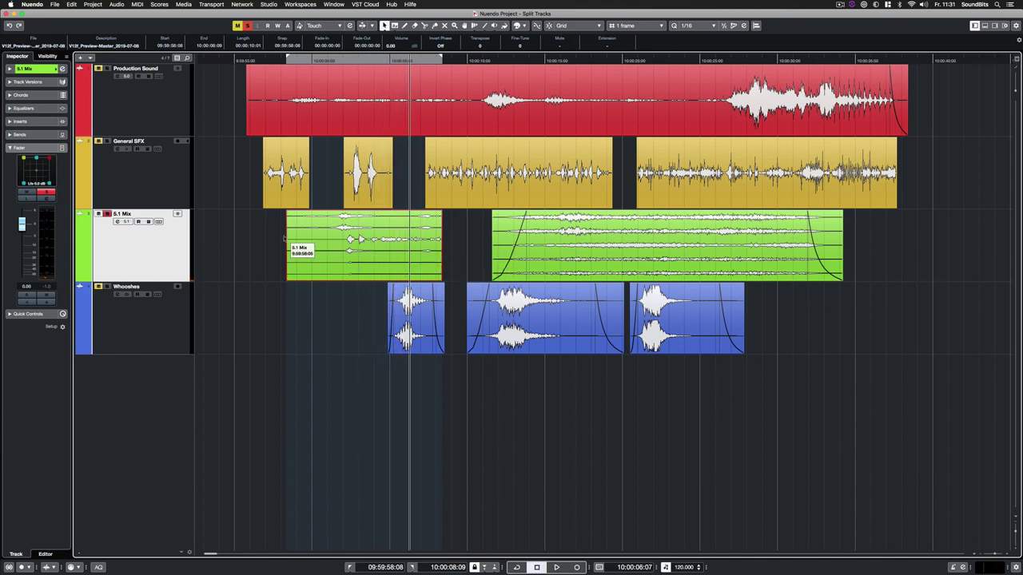
# Step: Extract channel 3 from the first 5.1 Mix event using the audio_01.wav naming format
pyautogui.click(117, 4)
pyautogui.click(133, 175)
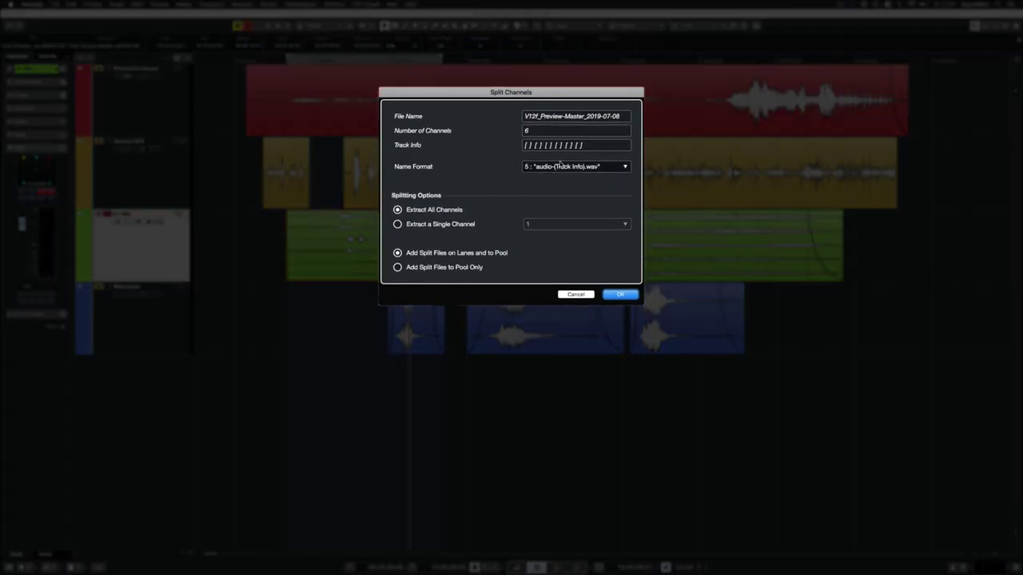
pyautogui.click(619, 166)
pyautogui.click(563, 176)
pyautogui.click(447, 223)
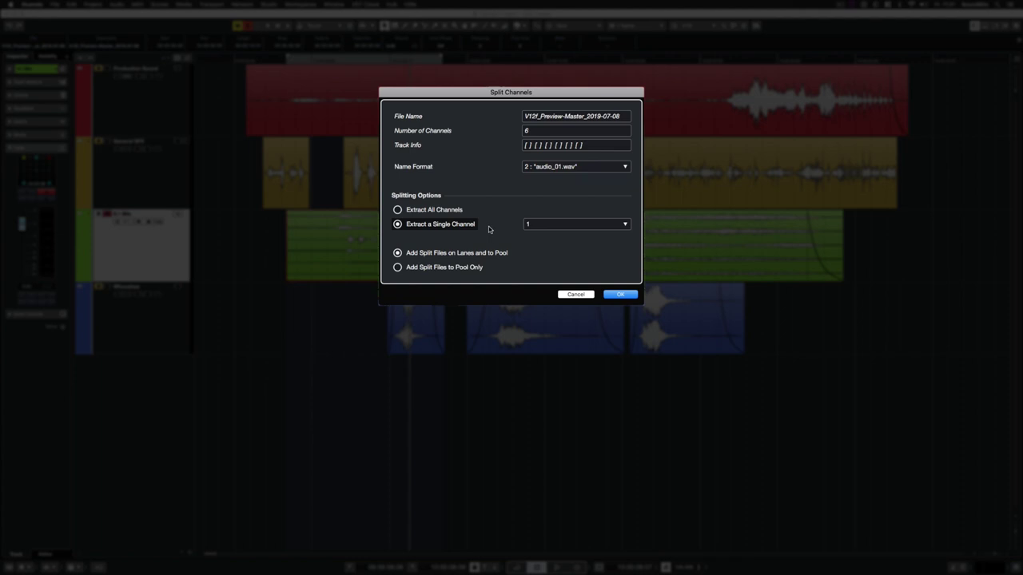
pyautogui.click(568, 227)
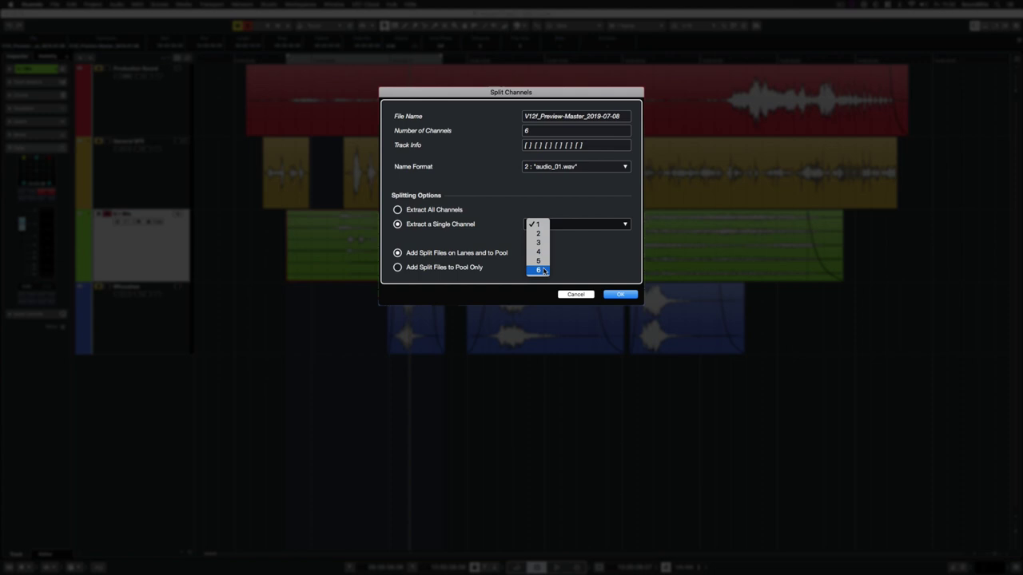
pyautogui.click(541, 242)
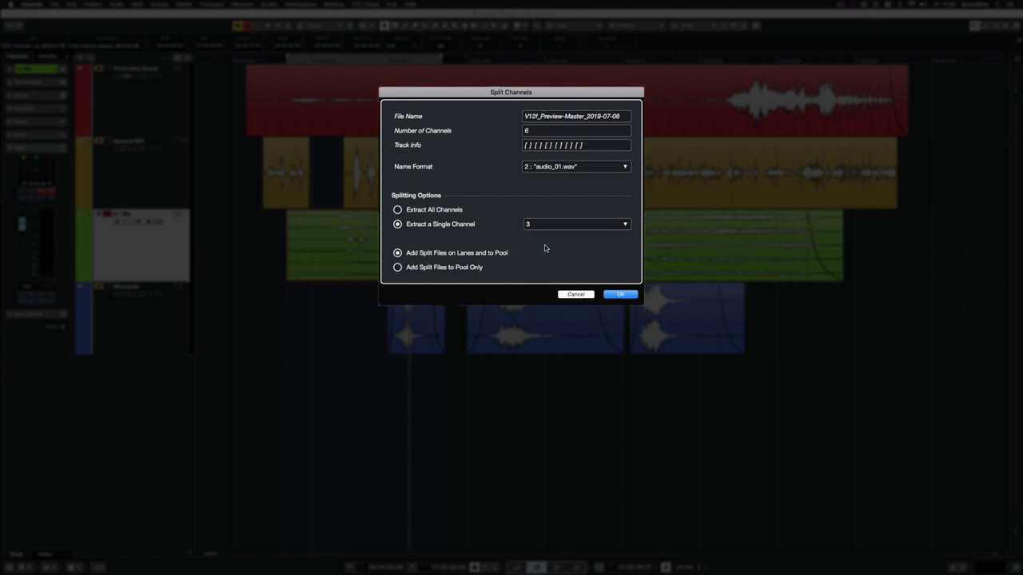
pyautogui.press('Return')
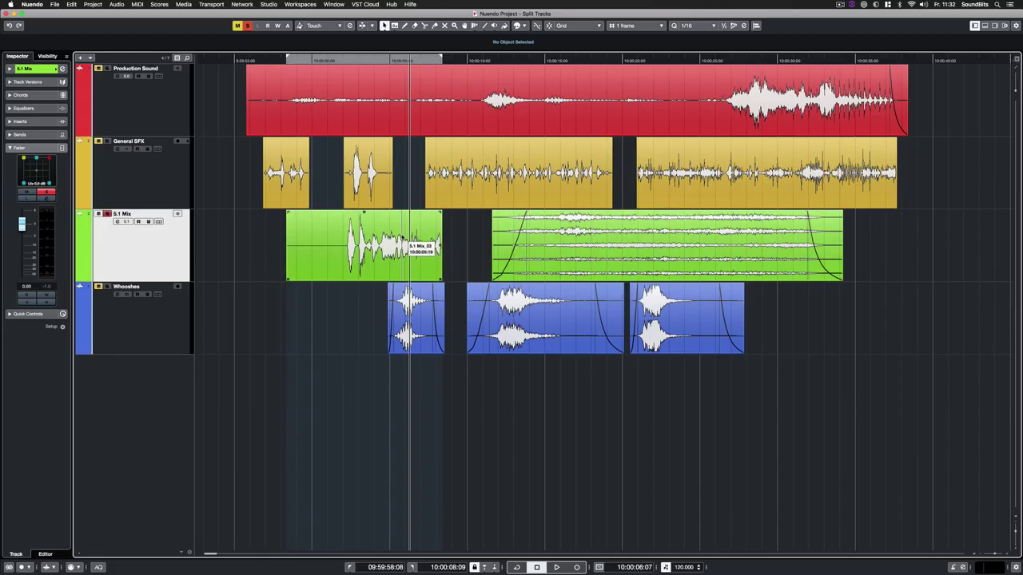
# Step: Audition the extracted channel, then split all Cinematic_SR_04 channels and show them on lanes
pyautogui.press('space')
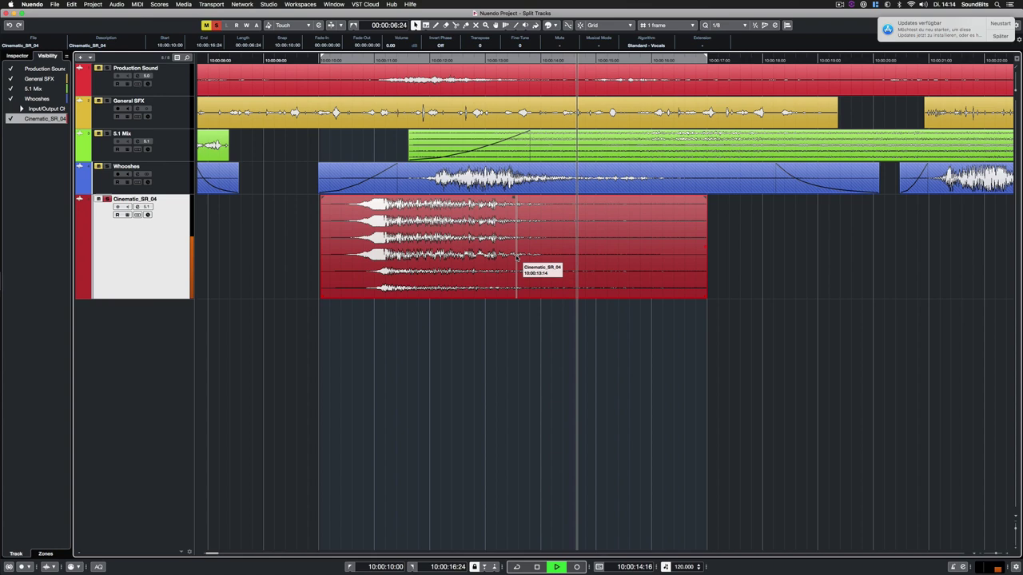
pyautogui.rightClick(507, 242)
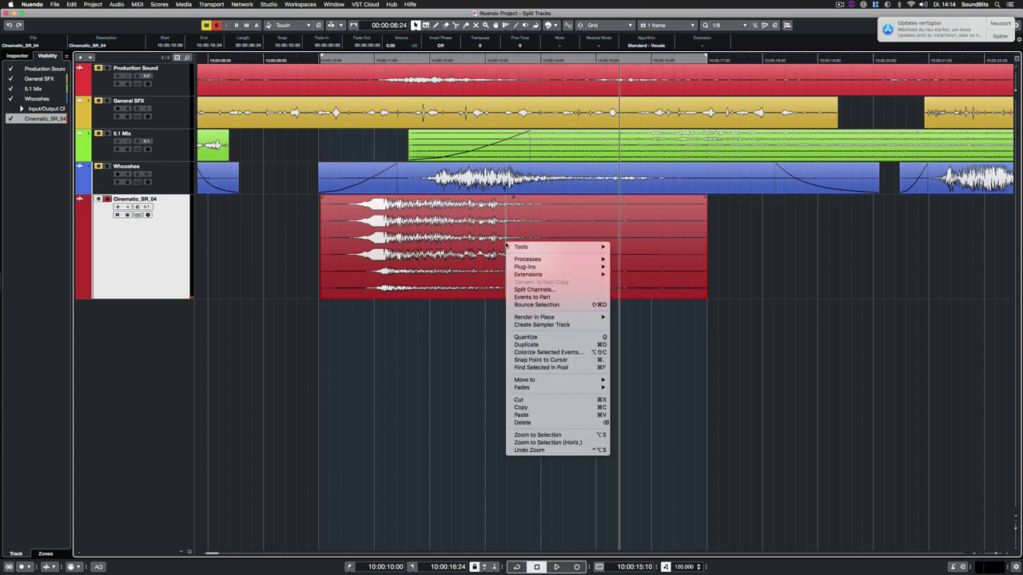
pyautogui.click(545, 289)
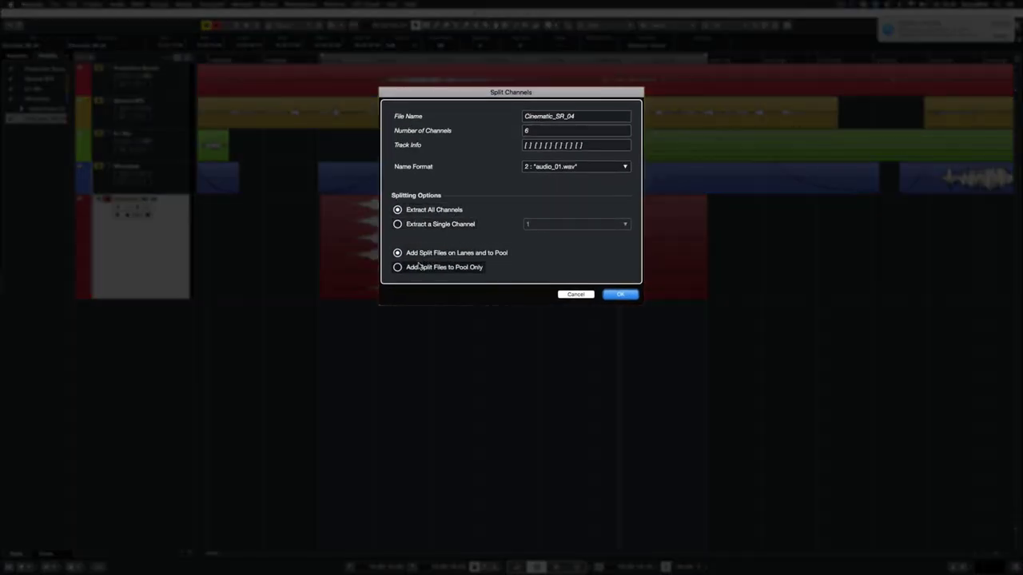
pyautogui.click(620, 294)
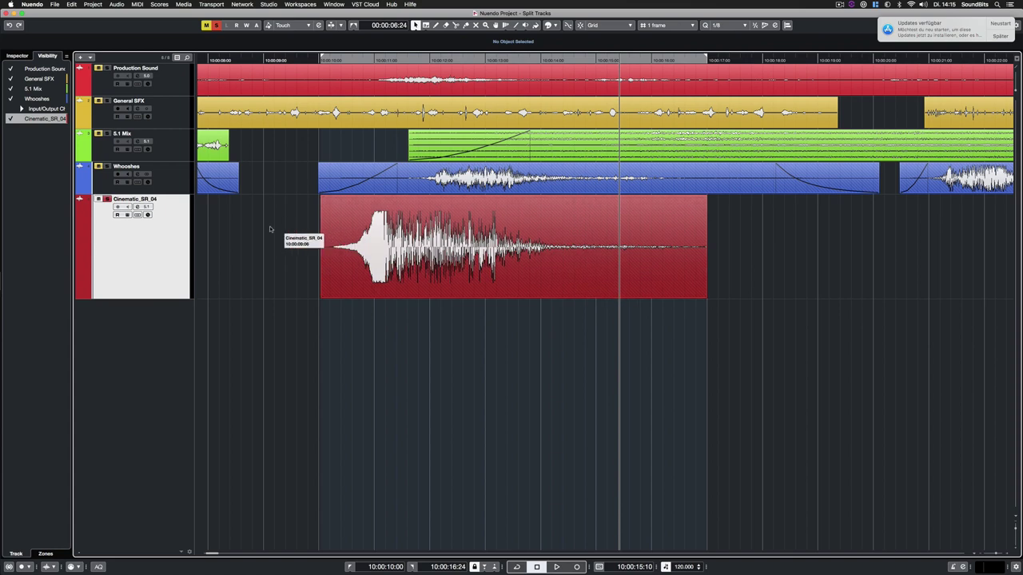
pyautogui.click(138, 215)
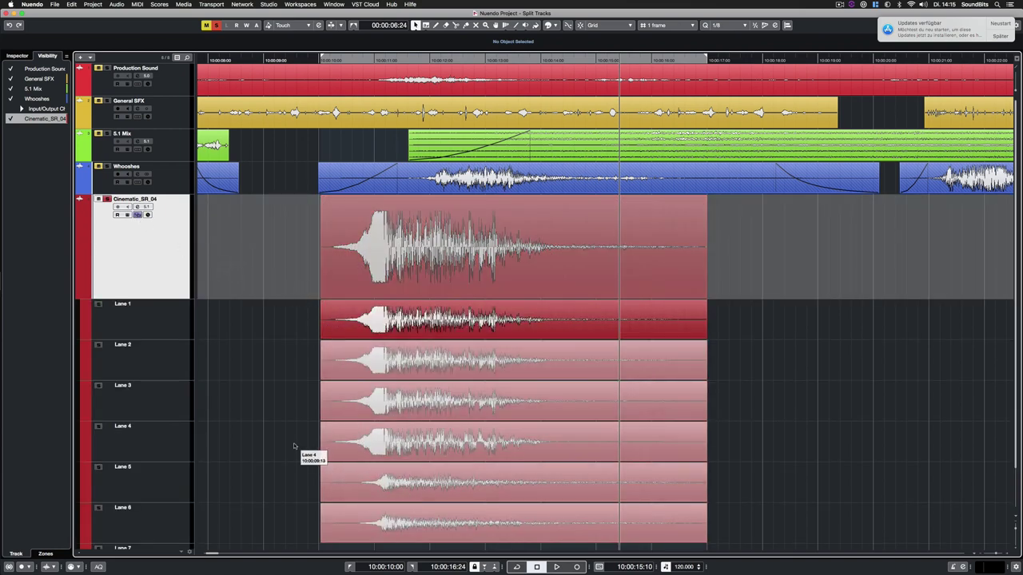
pyautogui.scroll(-2, 293, 446)
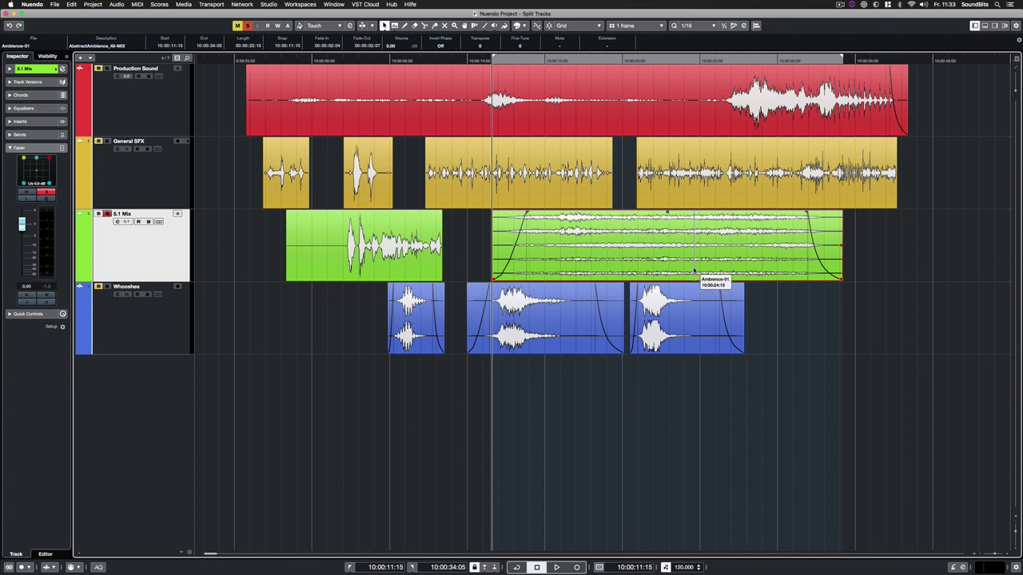
# Step: Split the Ambience-01 event's channels into separate files added to the Pool only
pyautogui.click(632, 248)
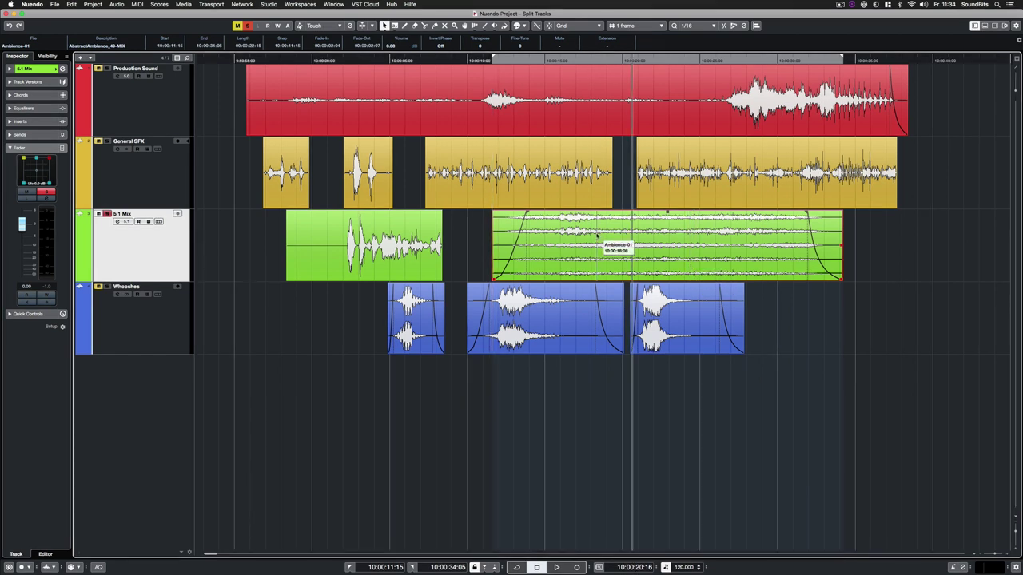
pyautogui.rightClick(596, 235)
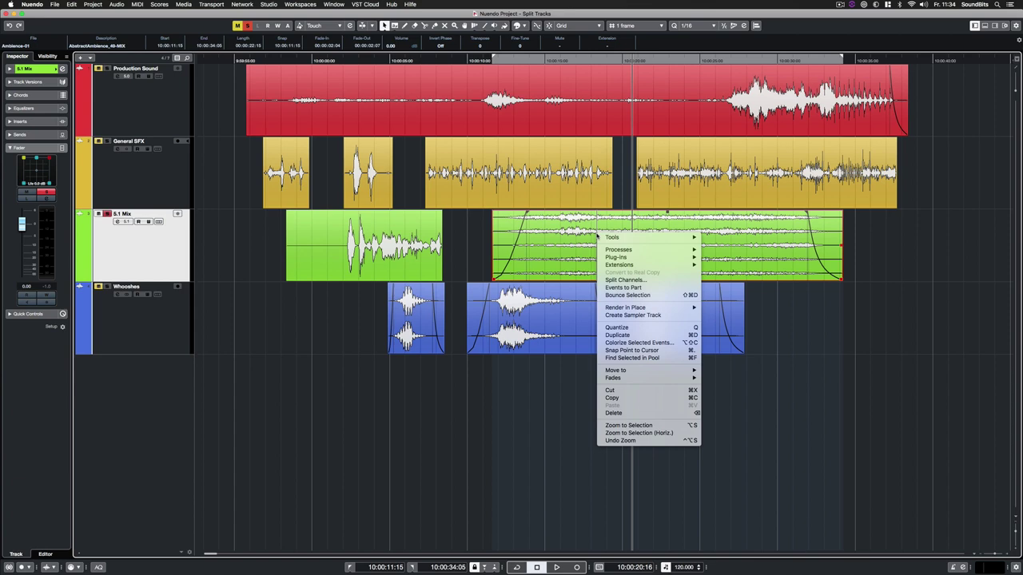
pyautogui.click(623, 280)
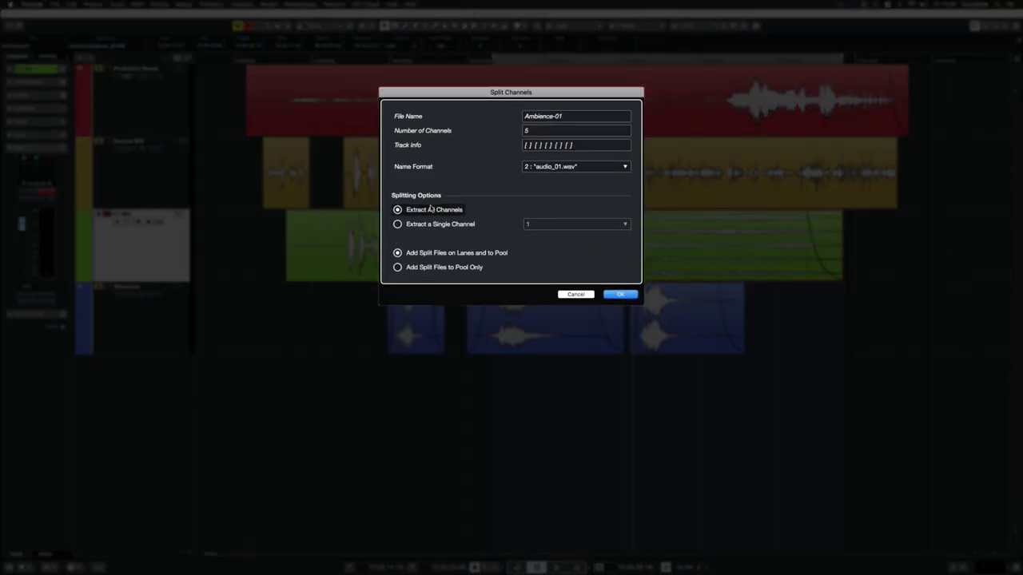
pyautogui.click(427, 268)
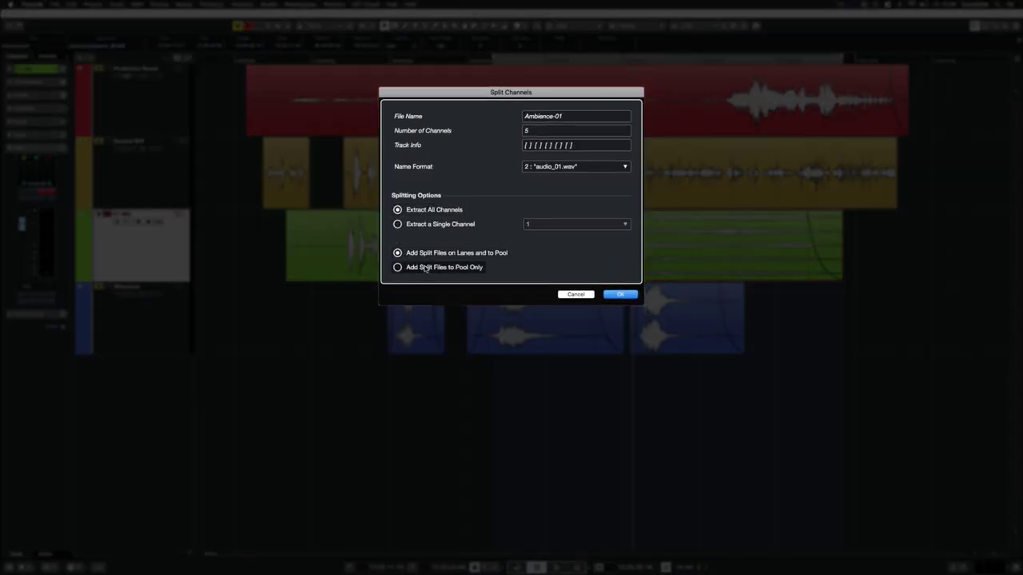
pyautogui.click(620, 294)
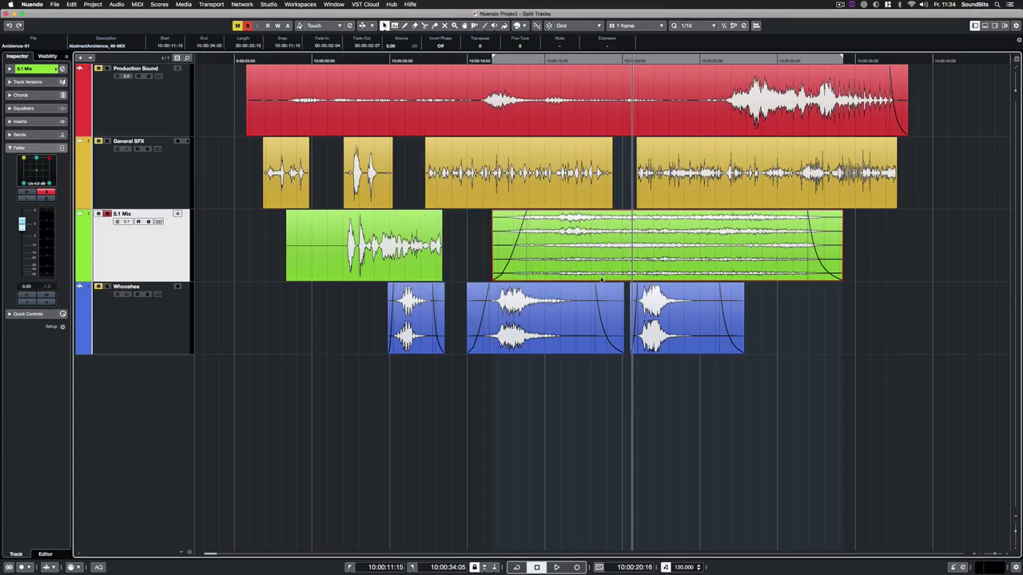
# Step: Open the Pool to view the split files and start renaming the Ambience-01 and AbstractAmbience_49-MIX entries
pyautogui.press('super+p')
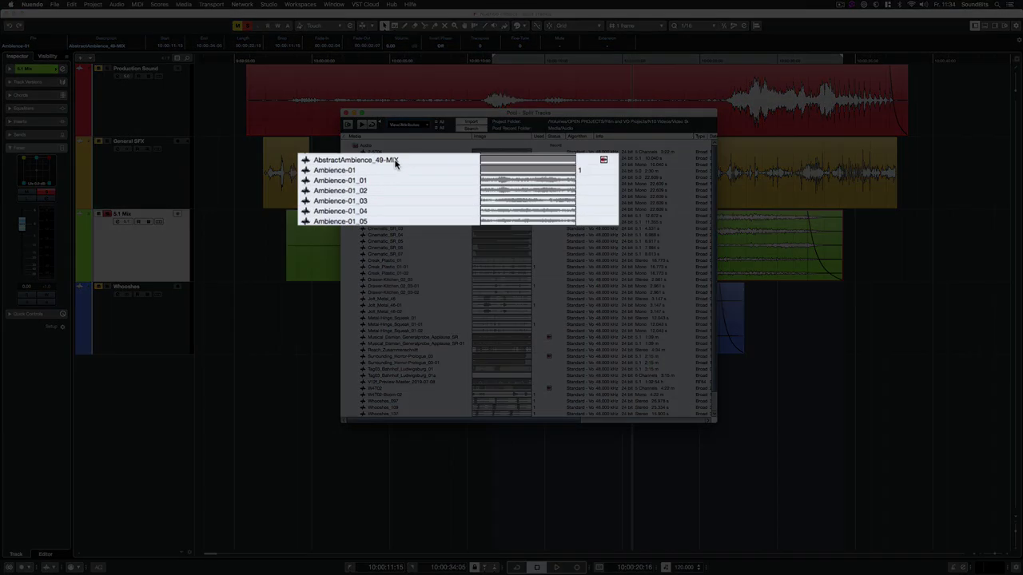
pyautogui.doubleClick(419, 176)
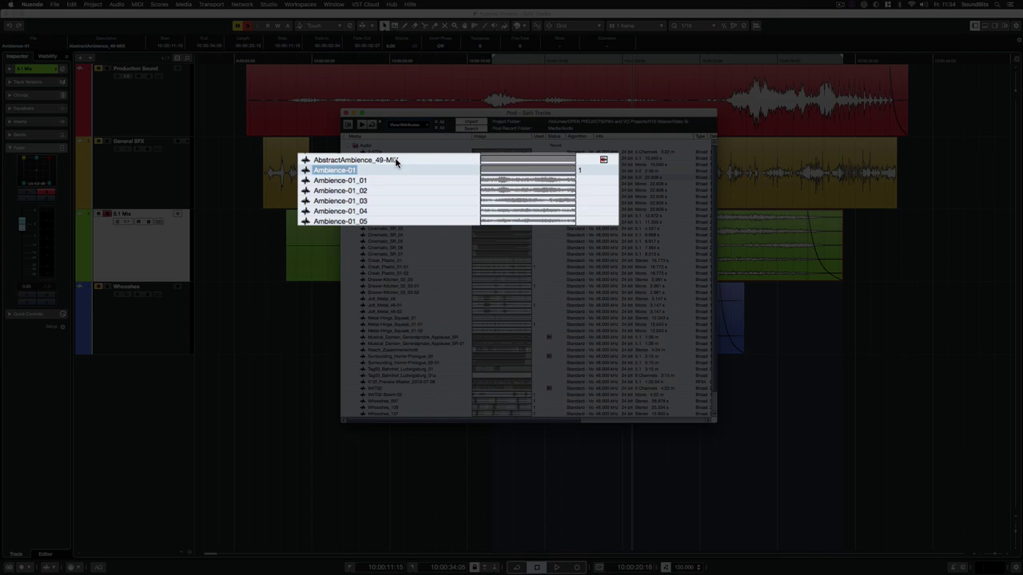
pyautogui.doubleClick(395, 163)
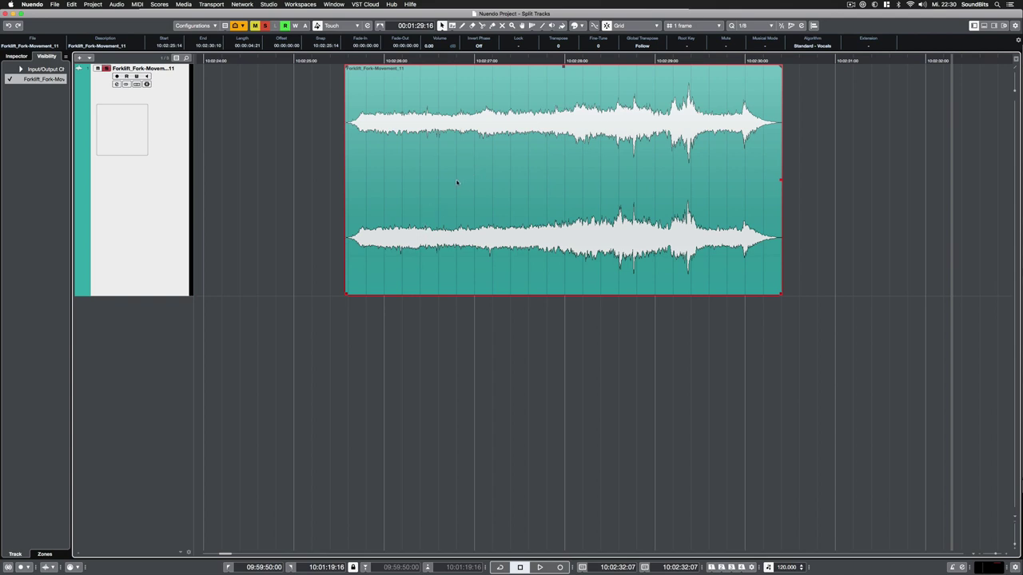
# Step: Apply maximum Event Display grid overlay intensity, lower it back to minimum, and move the purple event left
pyautogui.click(30, 5)
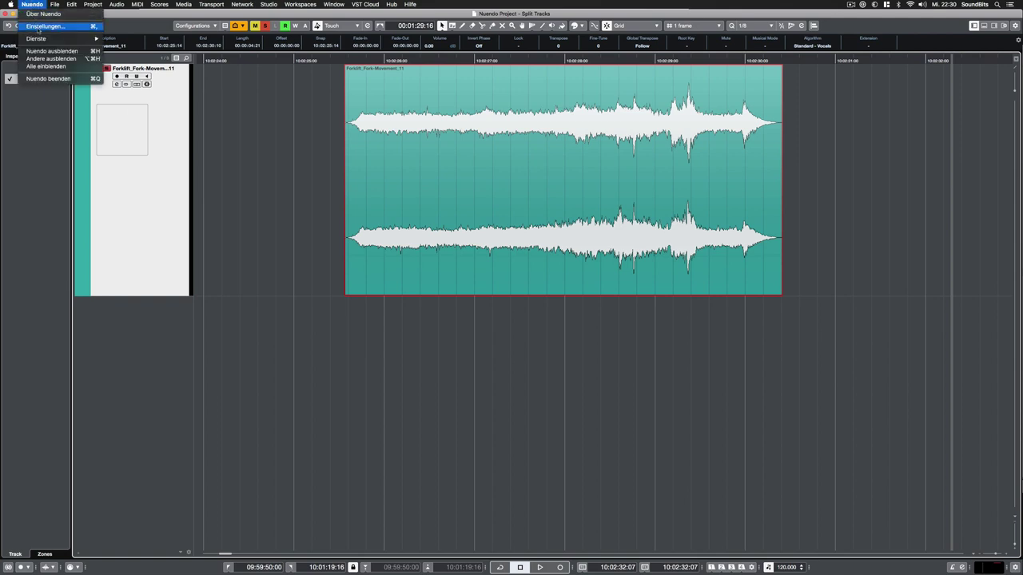
pyautogui.click(44, 29)
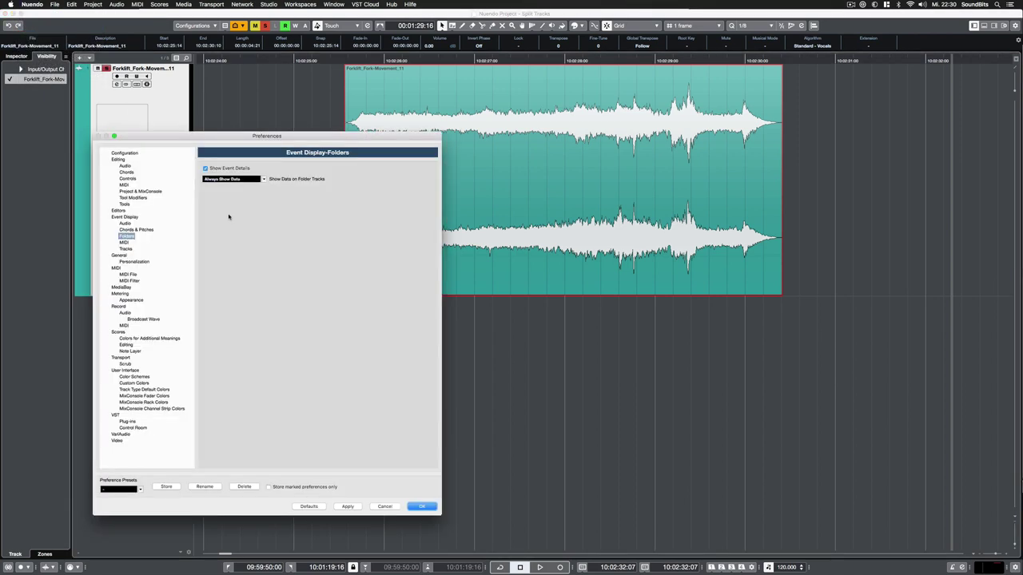
pyautogui.click(128, 216)
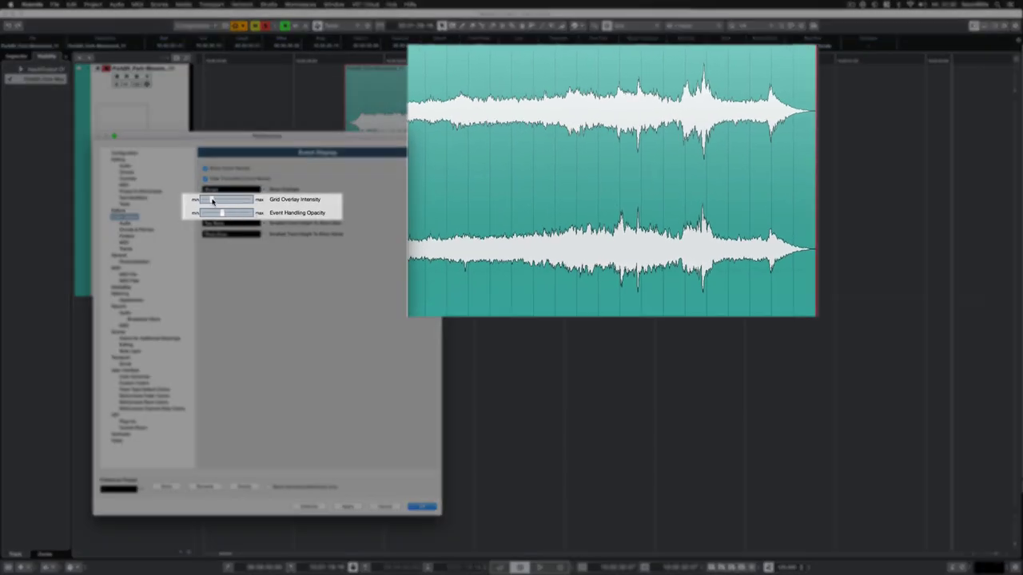
pyautogui.moveTo(209, 200); pyautogui.dragTo(256, 202)
pyautogui.click(347, 506)
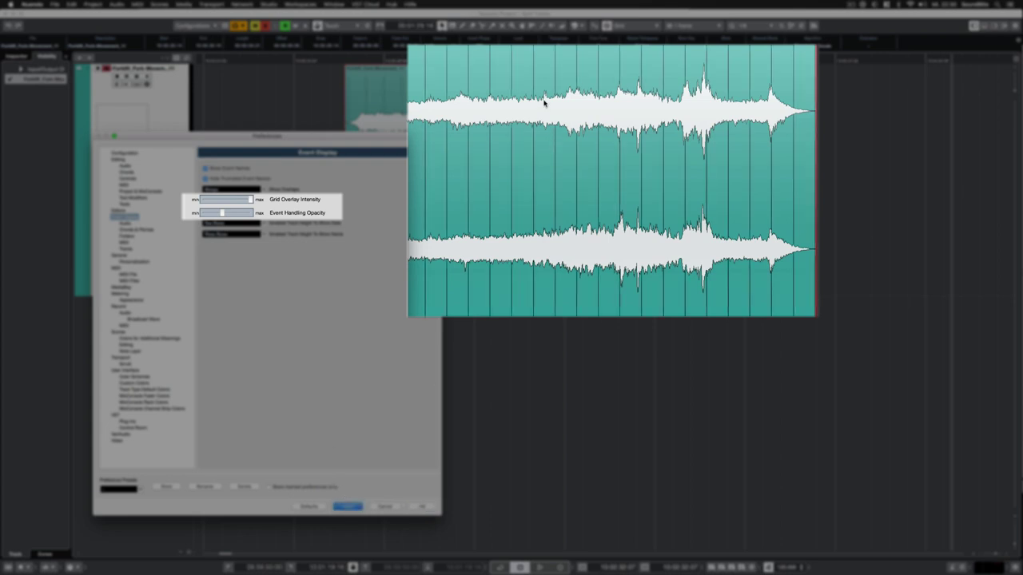
pyautogui.moveTo(240, 196); pyautogui.dragTo(208, 201)
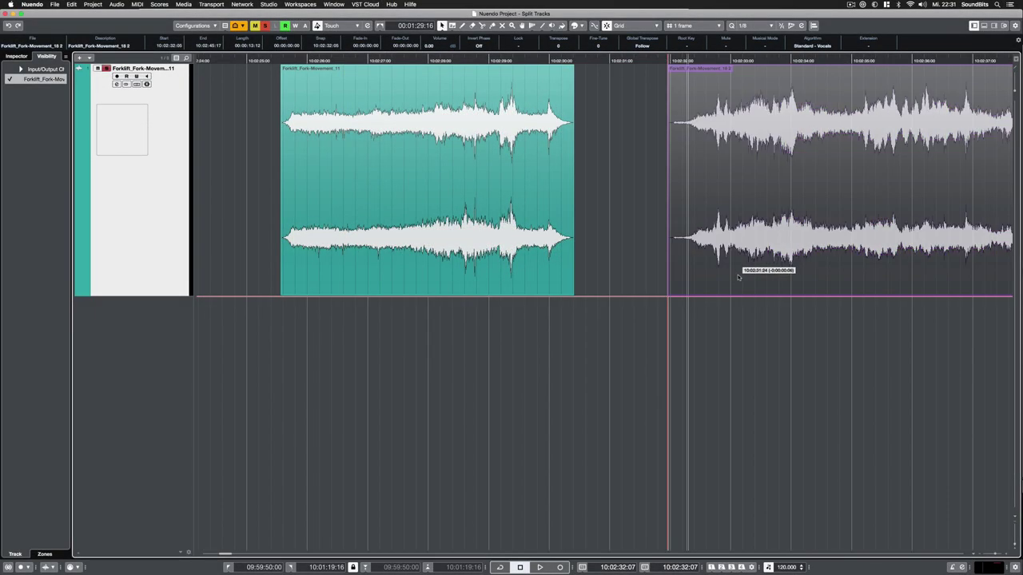
pyautogui.moveTo(738, 277); pyautogui.dragTo(703, 272)
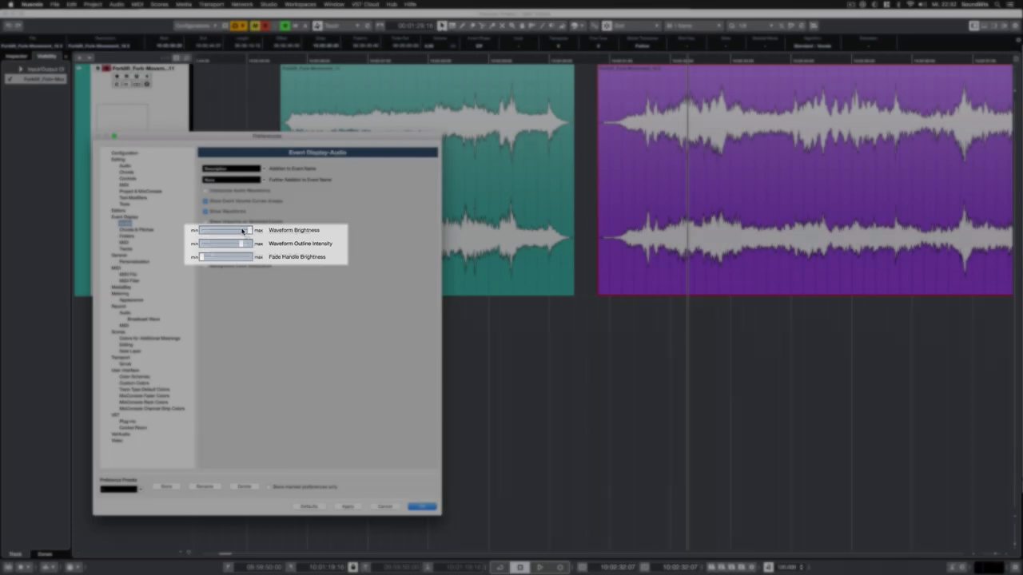
# Step: Lower waveform brightness and waveform outline intensity to minimum, applying each change
pyautogui.moveTo(248, 230); pyautogui.dragTo(199, 238)
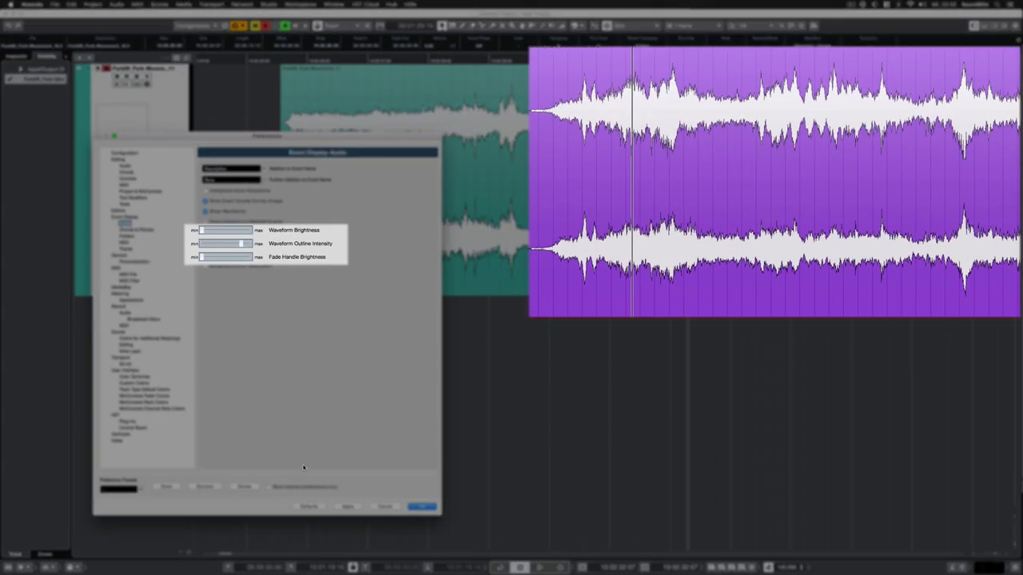
pyautogui.click(344, 508)
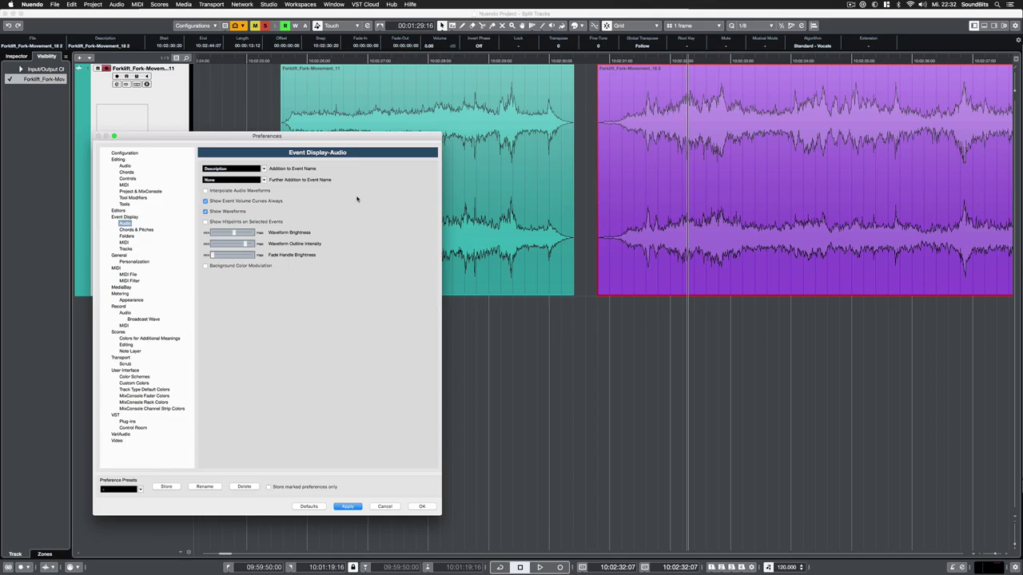
pyautogui.click(350, 507)
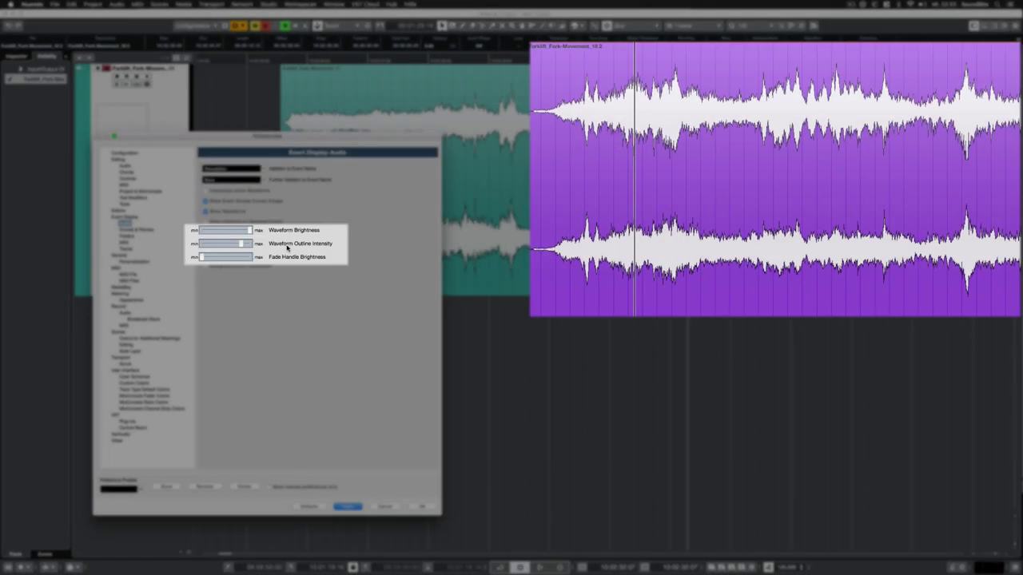
pyautogui.moveTo(241, 244); pyautogui.dragTo(193, 254)
pyautogui.click(347, 507)
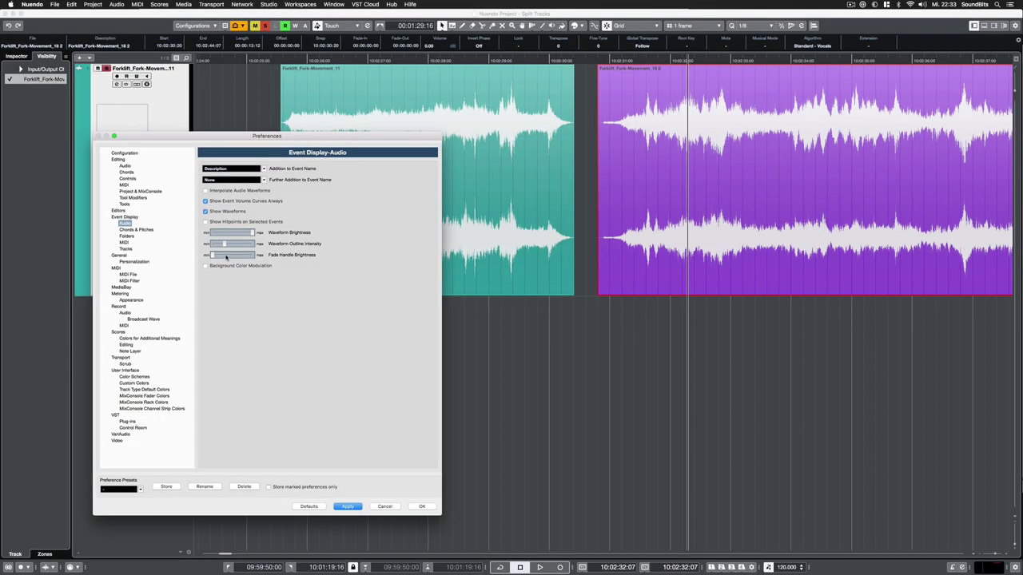
# Step: Raise the waveform outline intensity and fade handle brightness, applying each change
pyautogui.moveTo(232, 246); pyautogui.dragTo(250, 246)
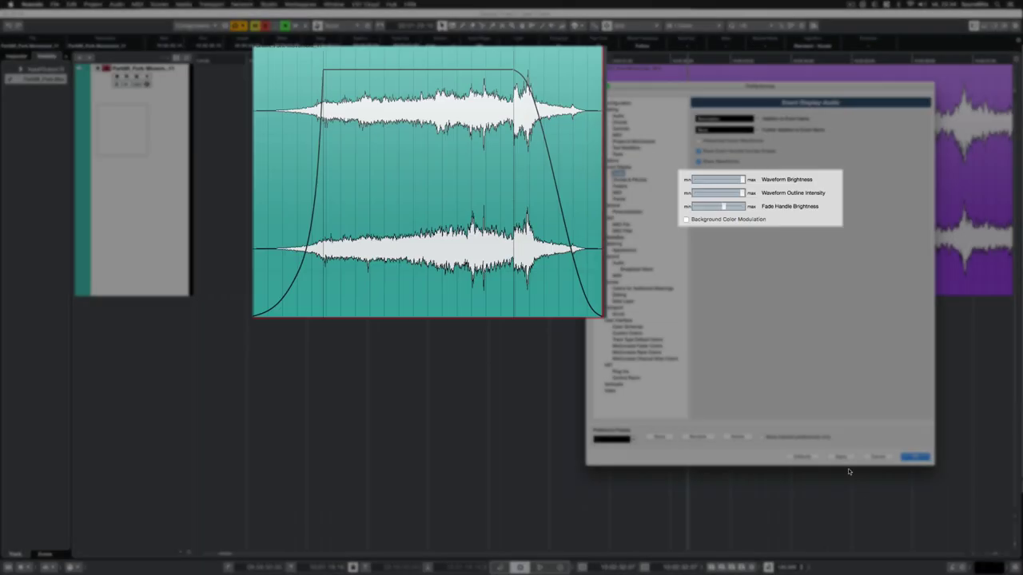
pyautogui.click(840, 457)
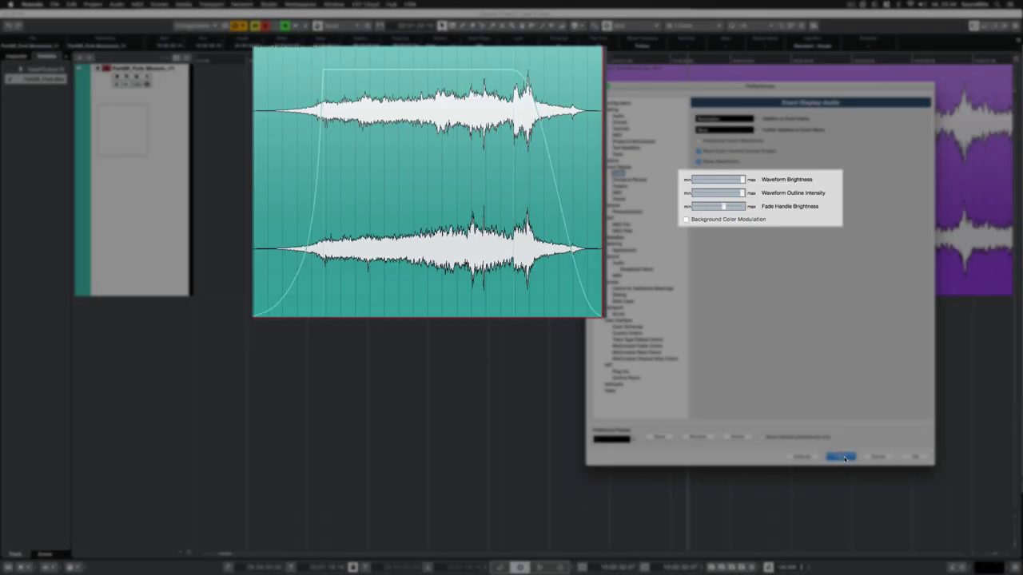
pyautogui.moveTo(723, 207); pyautogui.dragTo(743, 206)
pyautogui.click(834, 458)
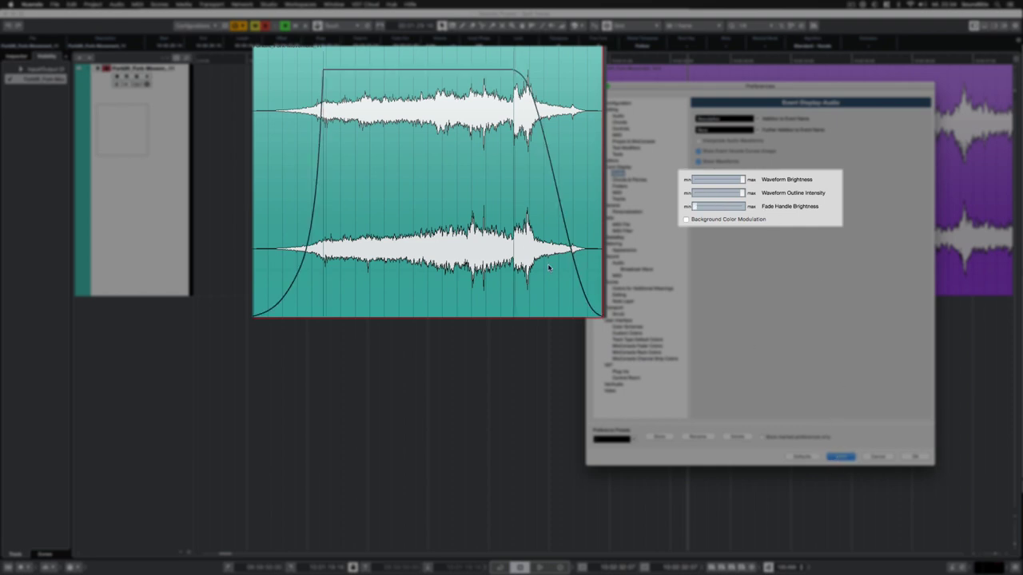